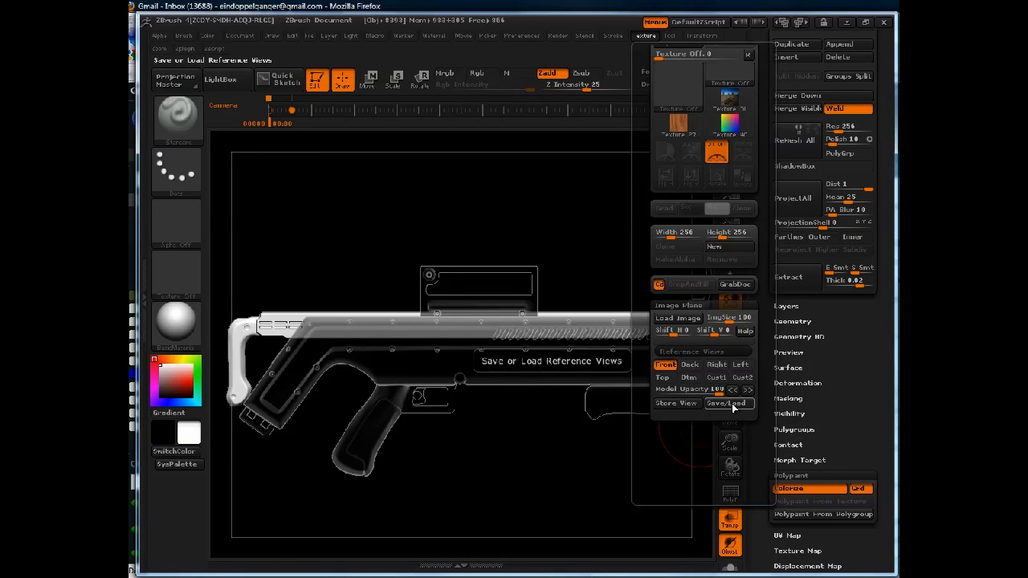
# - Load the reference views file referenceViews.zrf and return the gun to its stored side view, aligned with the reference image
pyautogui.click(558, 190)
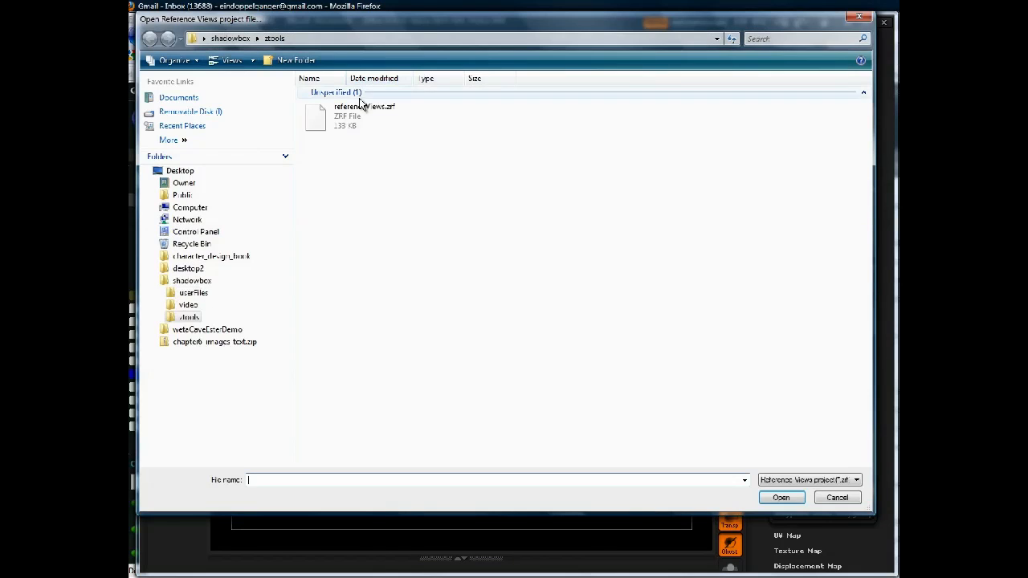
pyautogui.doubleClick(345, 106)
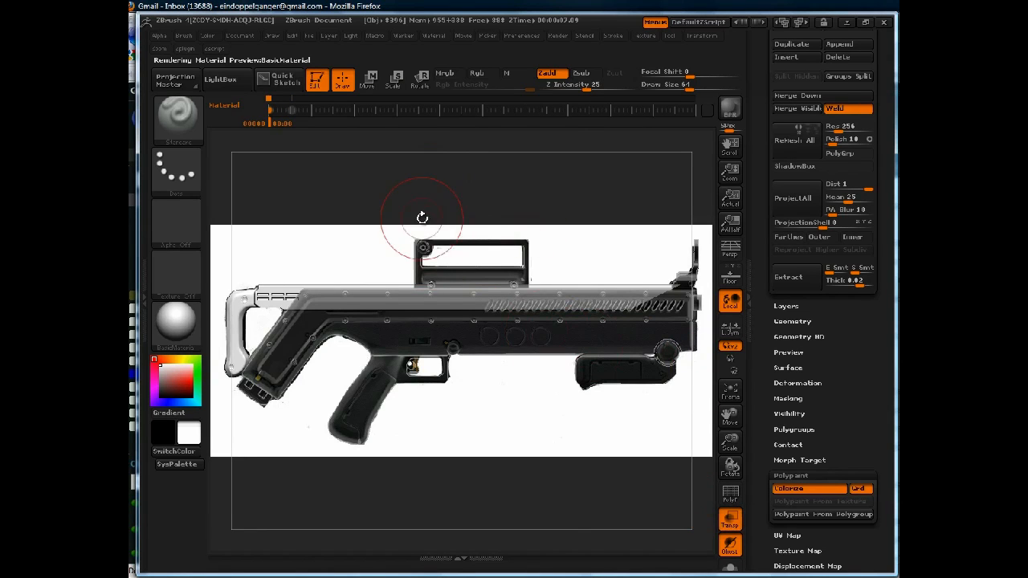
pyautogui.moveTo(427, 235)
pyautogui.keyDown('alt'); pyautogui.mouseDown()
pyautogui.moveTo(429, 243)
pyautogui.moveTo(351, 278)
pyautogui.moveTo(262, 284)
pyautogui.mouseUp(); pyautogui.keyUp('alt')
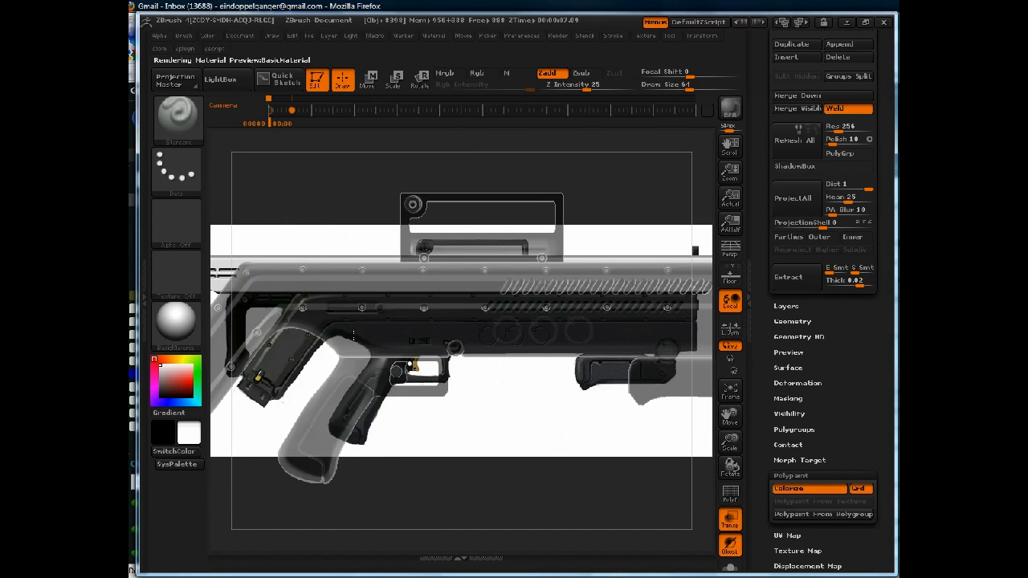
pyautogui.keyDown('alt'); pyautogui.moveTo(301, 244); pyautogui.dragTo(355, 345); pyautogui.keyUp('alt')
pyautogui.keyDown('alt'); pyautogui.moveTo(290, 288); pyautogui.dragTo(295, 296); pyautogui.keyUp('alt')
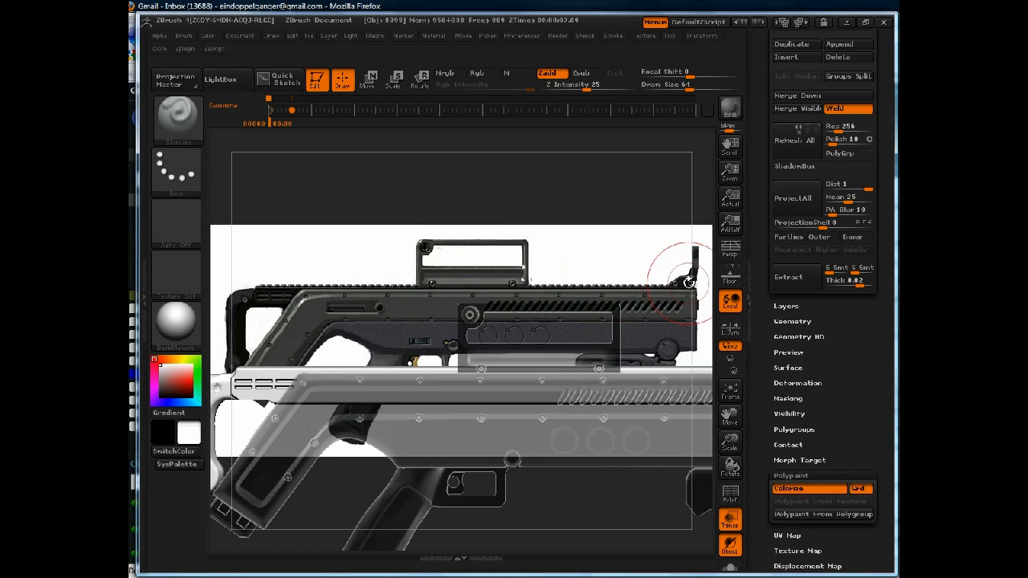
pyautogui.click(273, 120)
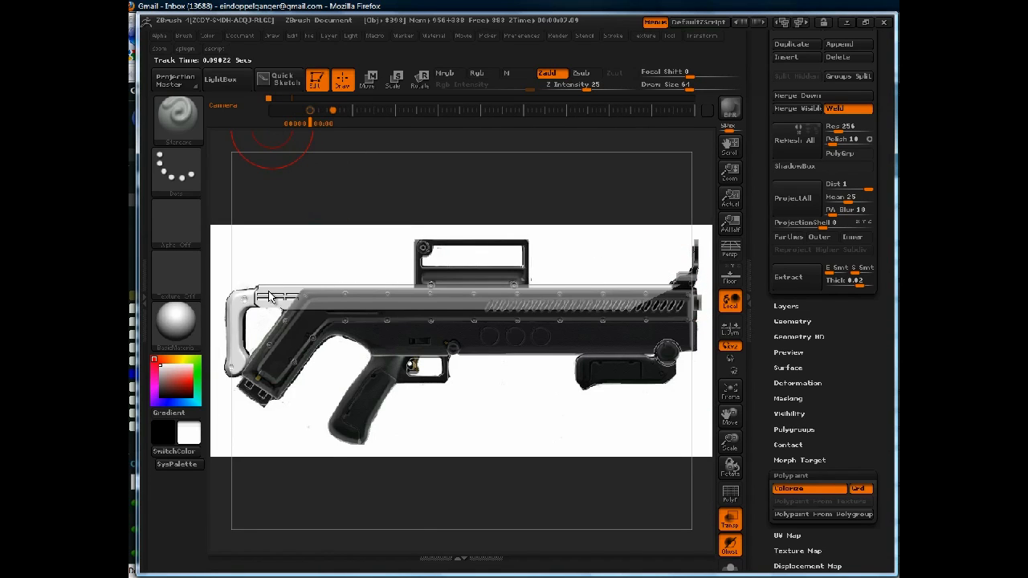
# - Hide the reference image behind the gun and examine the model from the end and from above
pyautogui.moveTo(253, 245)
pyautogui.keyDown('ctrl'); pyautogui.mouseDown()
pyautogui.moveTo(416, 278)
pyautogui.moveTo(703, 279)
pyautogui.moveTo(716, 288)
pyautogui.mouseUp(); pyautogui.keyUp('ctrl')
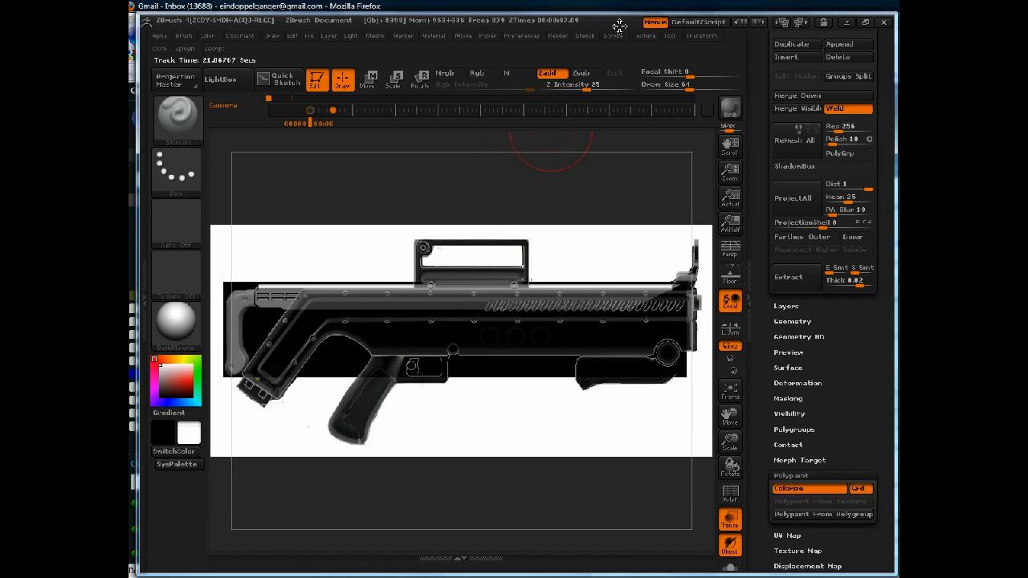
pyautogui.click(645, 36)
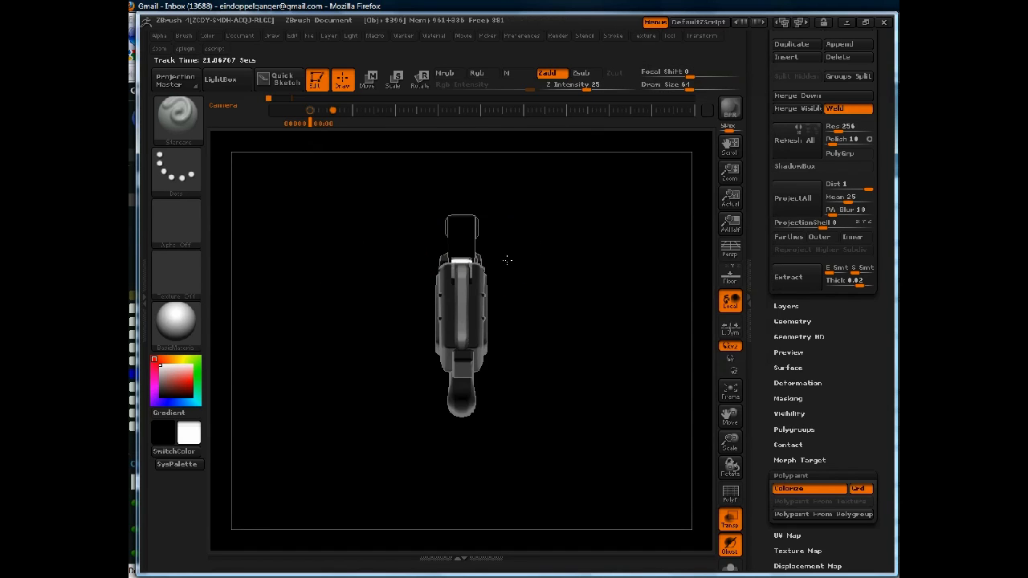
pyautogui.moveTo(508, 259); pyautogui.dragTo(472, 240)
pyautogui.moveTo(402, 227); pyautogui.dragTo(670, 301)
pyautogui.moveTo(856, 319); pyautogui.dragTo(630, 291)
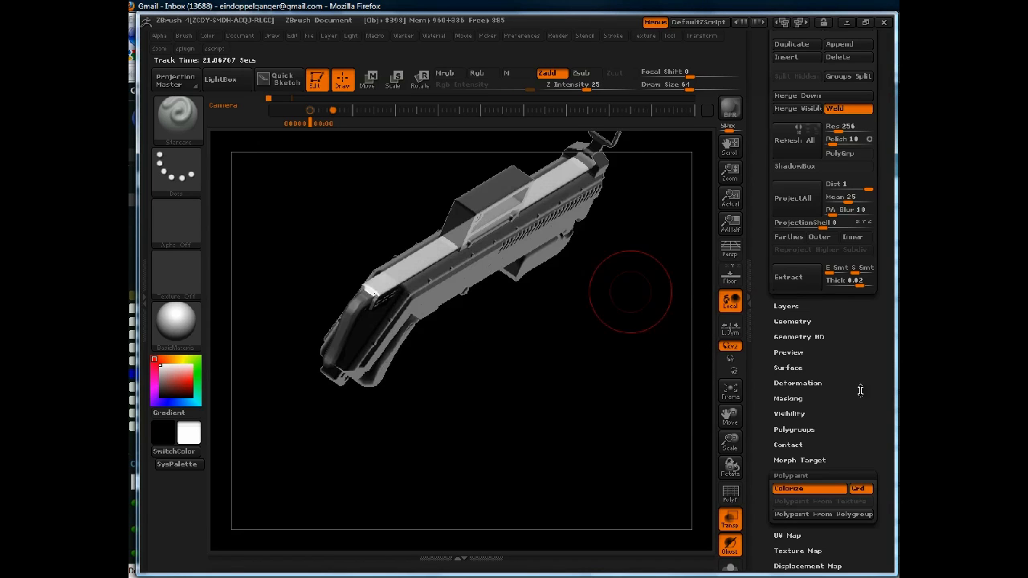
# - Hide every subtool except the gun's top rail
pyautogui.moveTo(860, 391); pyautogui.dragTo(860, 528)
pyautogui.moveTo(883, 139); pyautogui.dragTo(883, 243)
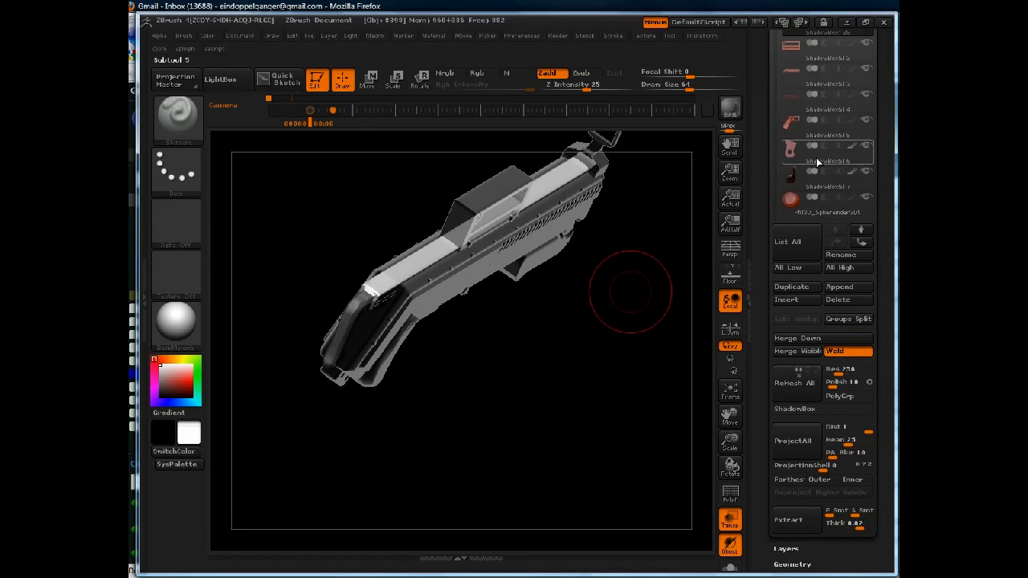
pyautogui.moveTo(763, 74); pyautogui.dragTo(762, 163)
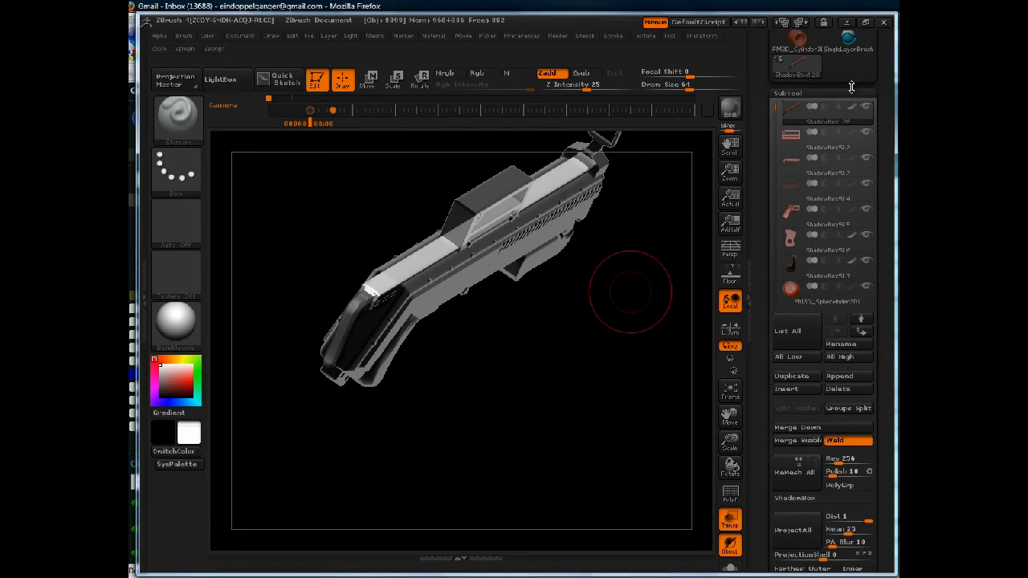
pyautogui.click(865, 107)
pyautogui.moveTo(568, 196)
pyautogui.mouseDown()
pyautogui.moveTo(551, 206)
pyautogui.moveTo(555, 179)
pyautogui.moveTo(559, 212)
pyautogui.mouseUp()
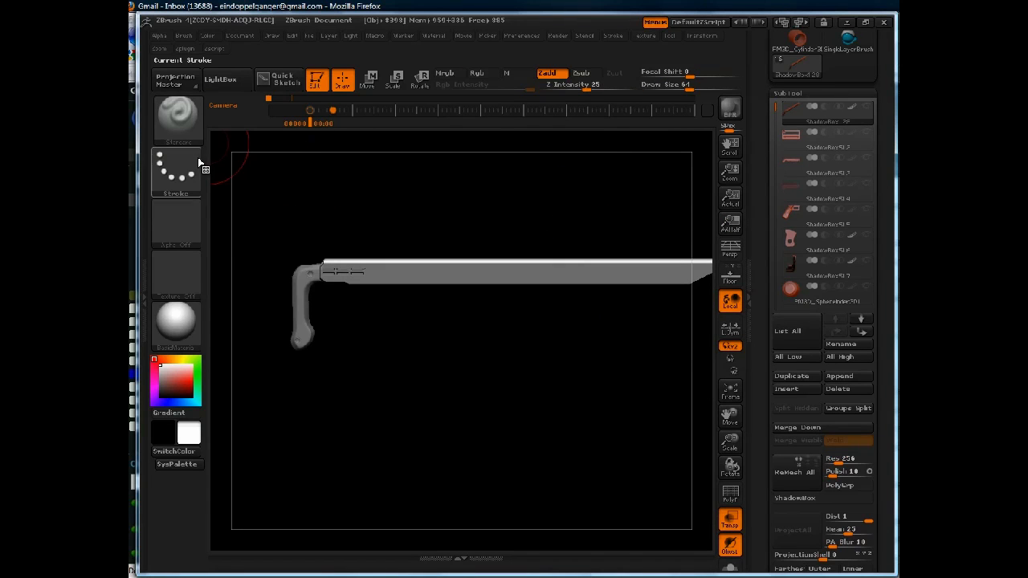
# - Give the brush a DragRect stroke with the square Alpha 28, and set the alpha's V Tiles to 32
pyautogui.click(183, 166)
pyautogui.click(315, 196)
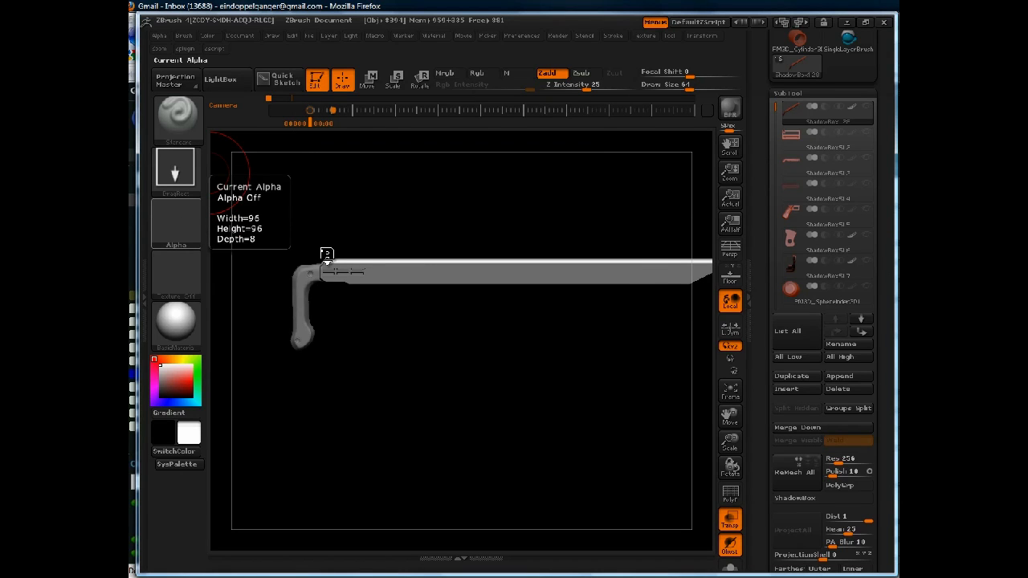
pyautogui.click(181, 221)
pyautogui.click(400, 240)
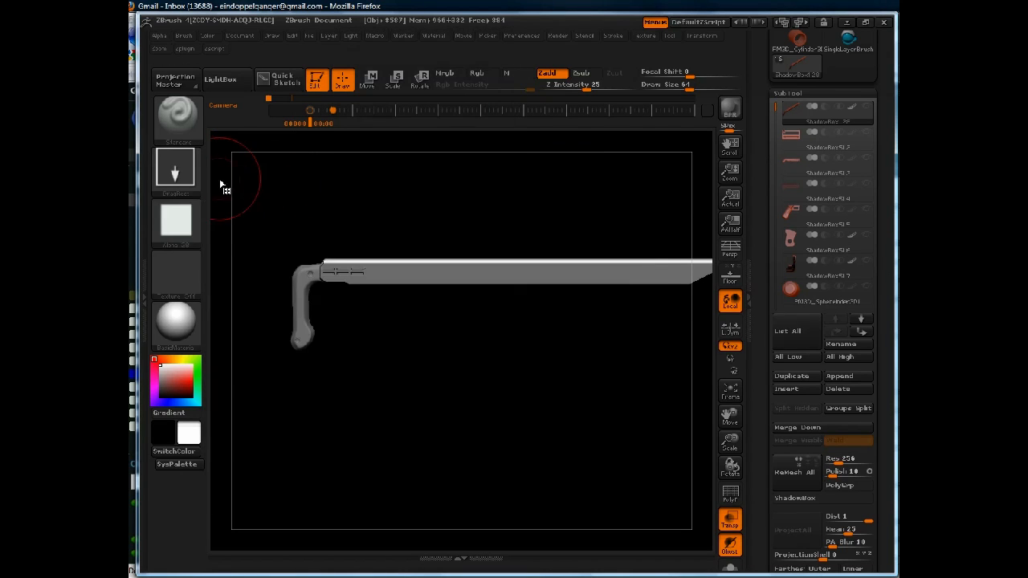
pyautogui.click(179, 222)
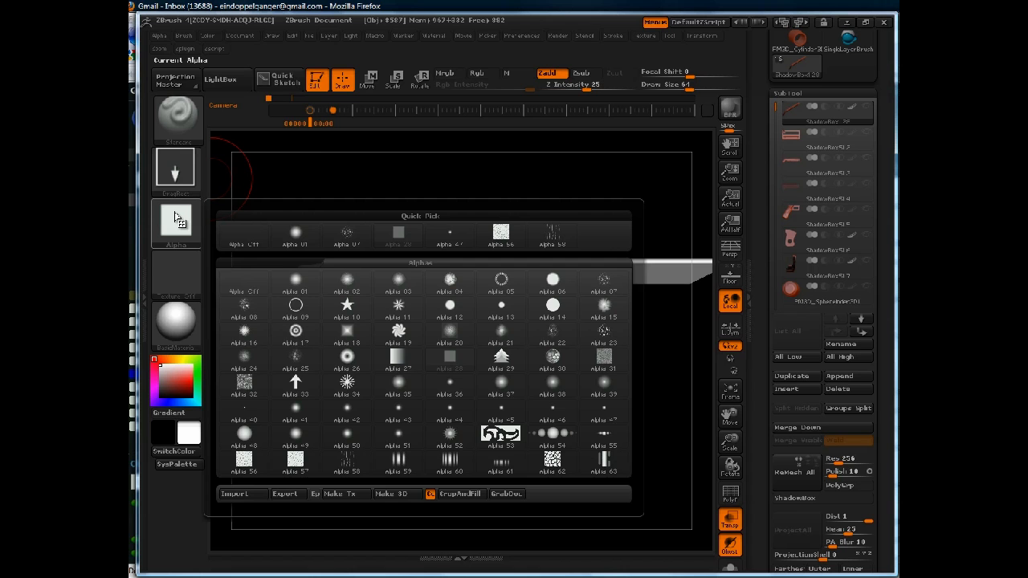
pyautogui.click(159, 37)
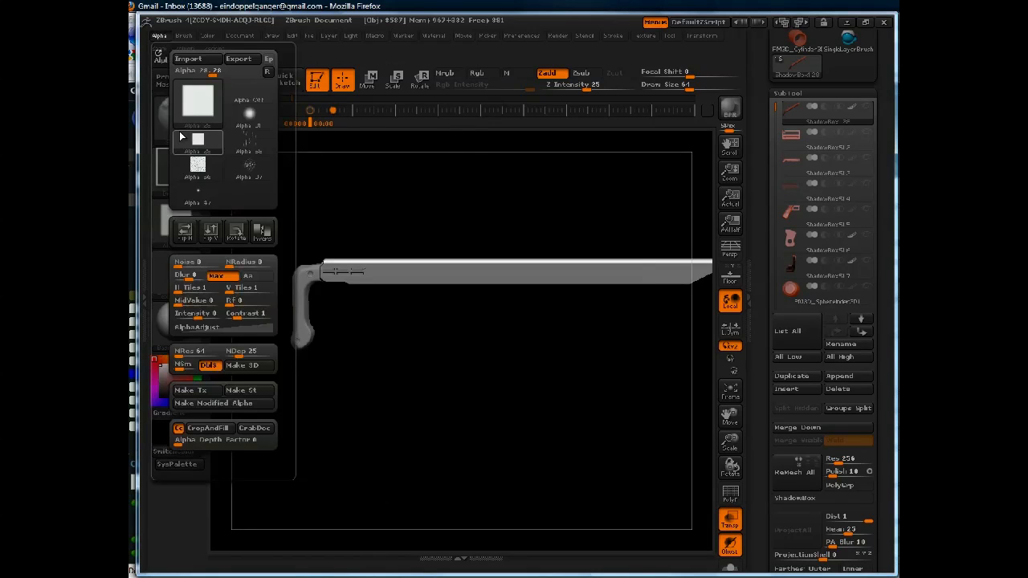
pyautogui.moveTo(238, 293); pyautogui.dragTo(271, 294)
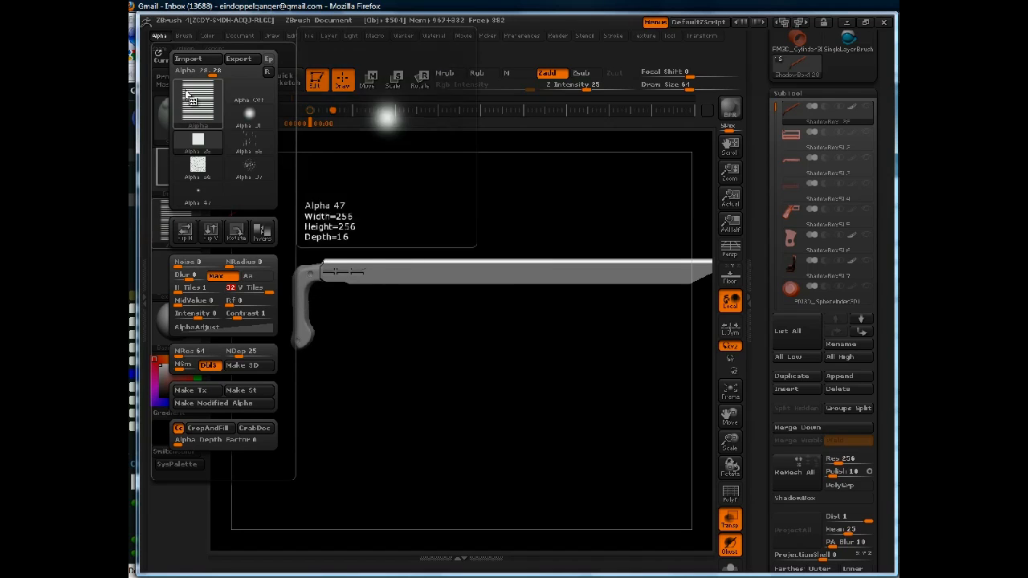
# - Try to emboss the striped alpha along the top of the rail, first at Z Intensity 25 and again at 6
pyautogui.moveTo(454, 243); pyautogui.dragTo(487, 339)
pyautogui.keyDown('alt'); pyautogui.moveTo(369, 313); pyautogui.dragTo(339, 375); pyautogui.keyUp('alt')
pyautogui.keyDown('alt'); pyautogui.moveTo(409, 387); pyautogui.dragTo(407, 385); pyautogui.keyUp('alt')
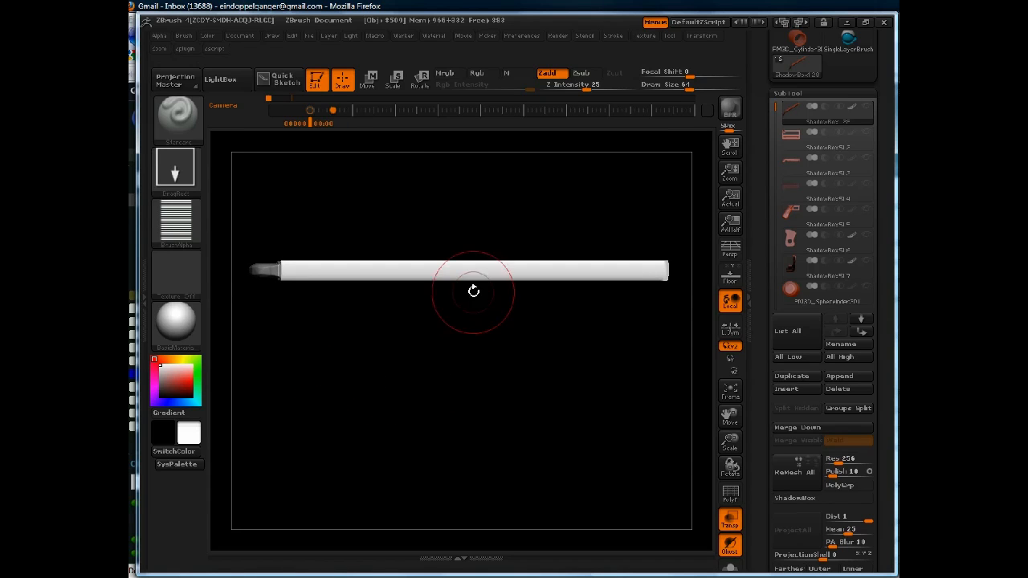
pyautogui.moveTo(484, 287); pyautogui.dragTo(752, 270)
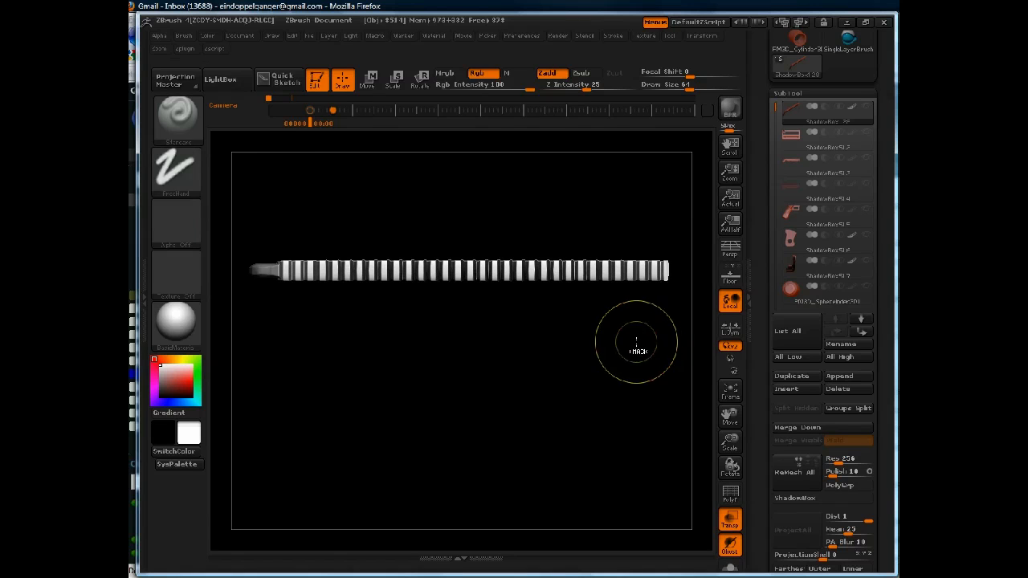
pyautogui.hotkey('ctrl', 'z')
pyautogui.moveTo(589, 85); pyautogui.dragTo(564, 84)
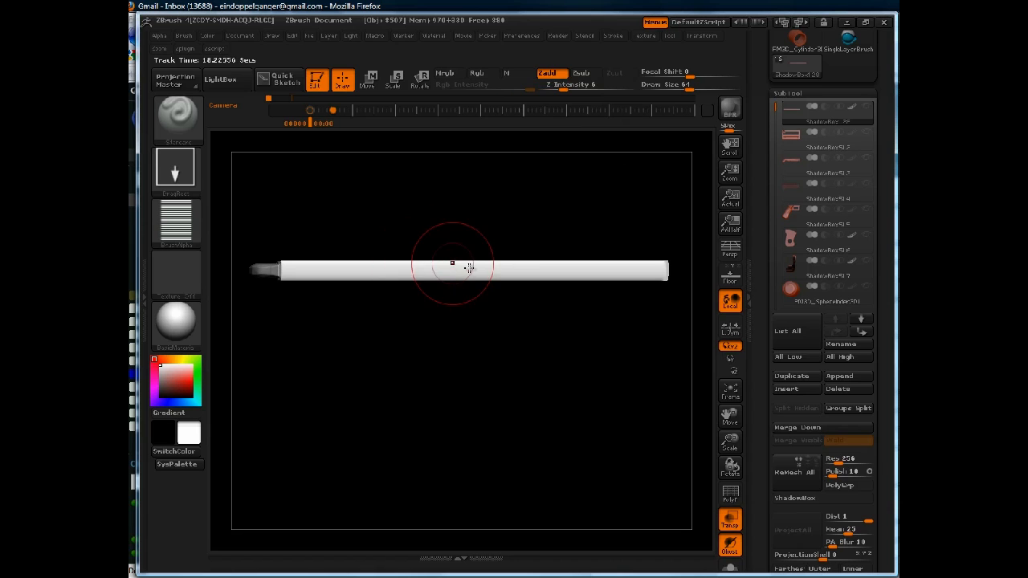
pyautogui.moveTo(520, 304)
pyautogui.mouseDown()
pyautogui.moveTo(697, 278)
pyautogui.moveTo(743, 282)
pyautogui.mouseUp()
pyautogui.hotkey('ctrl', 'z')
# - Emboss evenly spaced notches along the rail's top with the striped alpha, using Z Intensity 8, Draw Size 86 and Focal Shift -76
pyautogui.moveTo(566, 85); pyautogui.dragTo(575, 85)
pyautogui.moveTo(687, 85)
pyautogui.mouseDown()
pyautogui.moveTo(699, 81)
pyautogui.moveTo(652, 72)
pyautogui.mouseUp()
pyautogui.moveTo(464, 269)
pyautogui.mouseDown()
pyautogui.moveTo(530, 298)
pyautogui.moveTo(704, 277)
pyautogui.moveTo(741, 297)
pyautogui.moveTo(745, 283)
pyautogui.mouseUp()
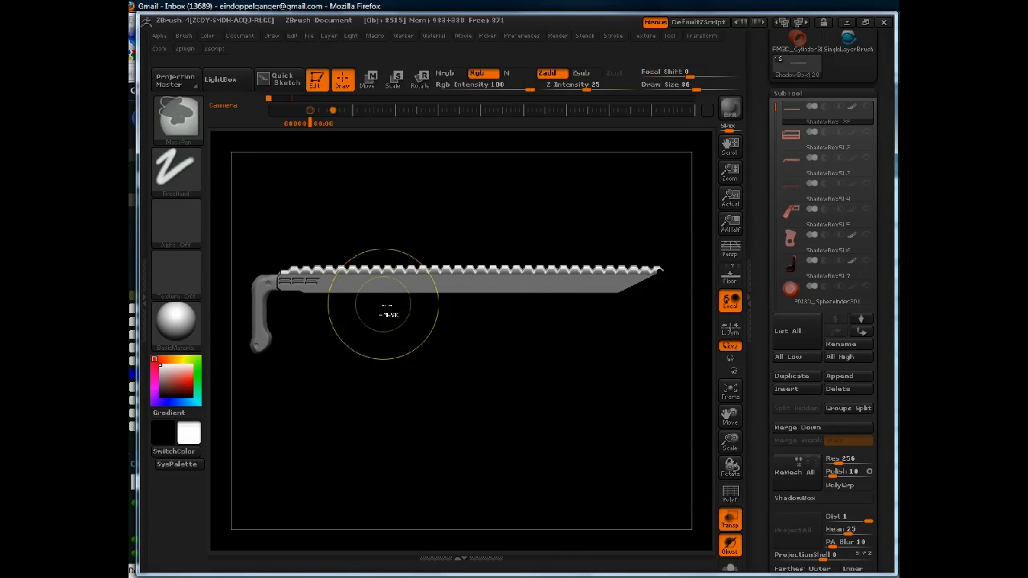
pyautogui.hotkey('ctrl', 'z')
pyautogui.moveTo(484, 234); pyautogui.dragTo(493, 351)
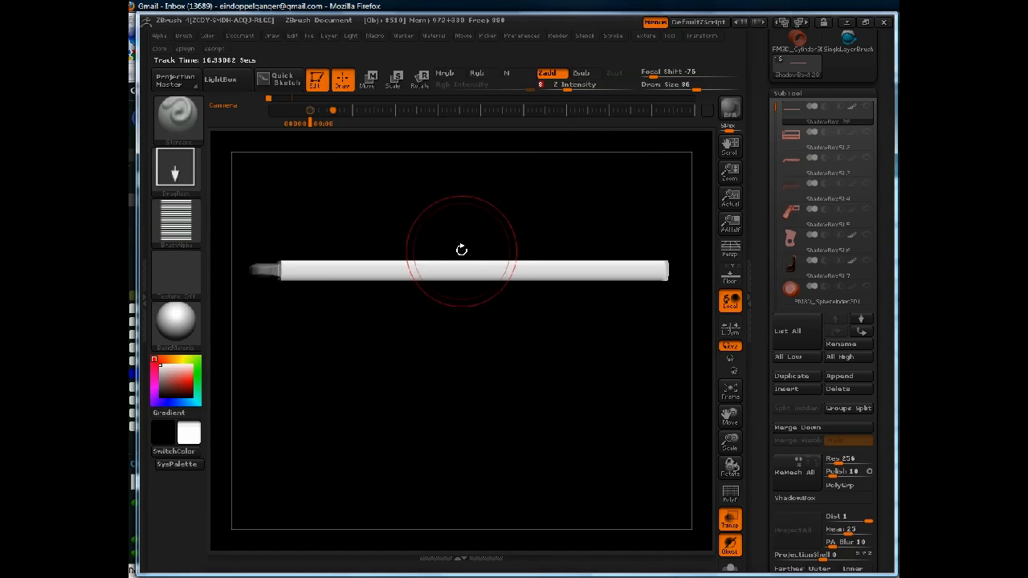
pyautogui.moveTo(465, 271)
pyautogui.mouseDown()
pyautogui.moveTo(565, 342)
pyautogui.moveTo(740, 284)
pyautogui.mouseUp()
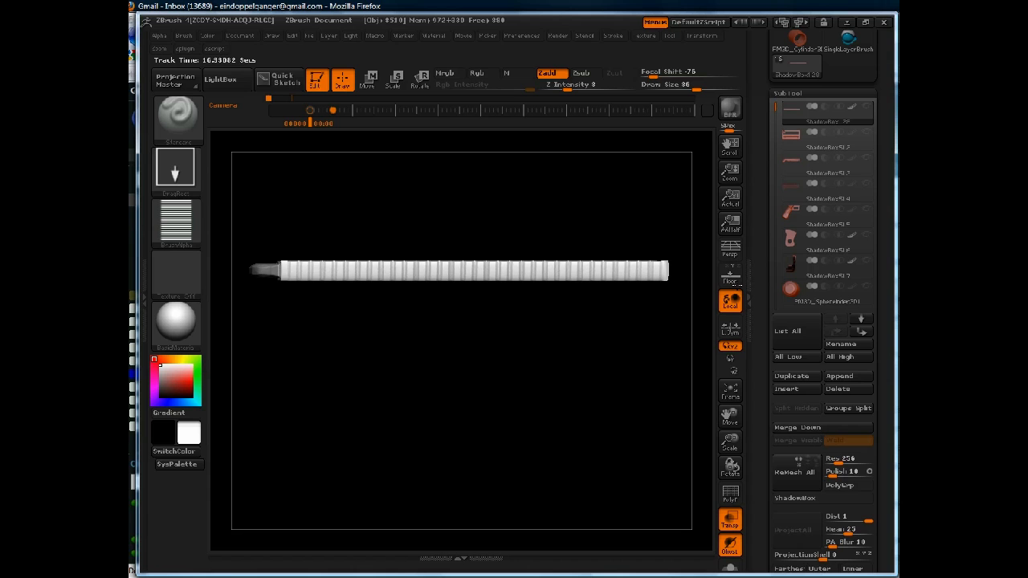
# - Show all gun subtools again and turn off transparency to examine the notched rail on the complete model
pyautogui.moveTo(532, 399); pyautogui.dragTo(528, 211)
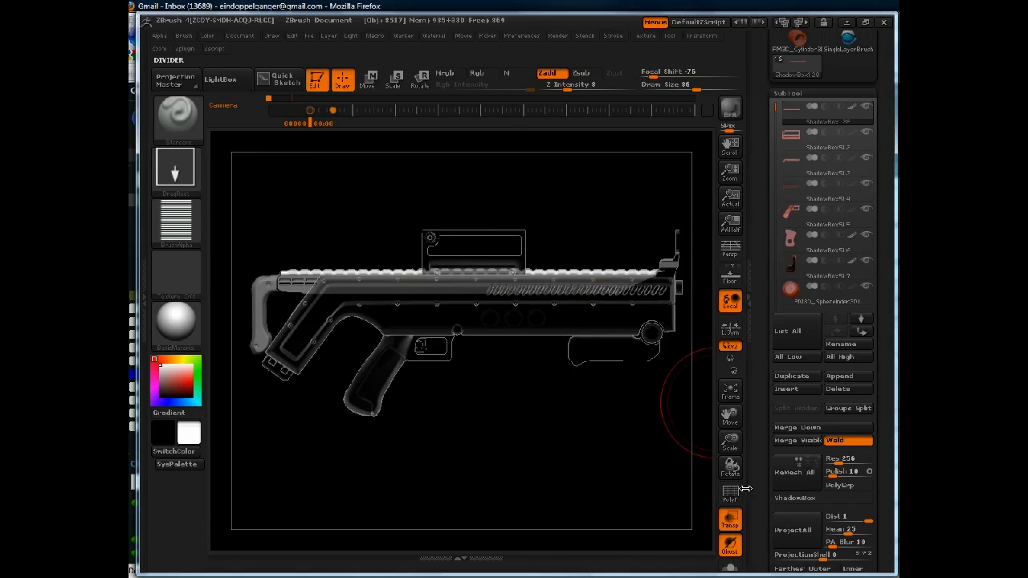
pyautogui.click(730, 520)
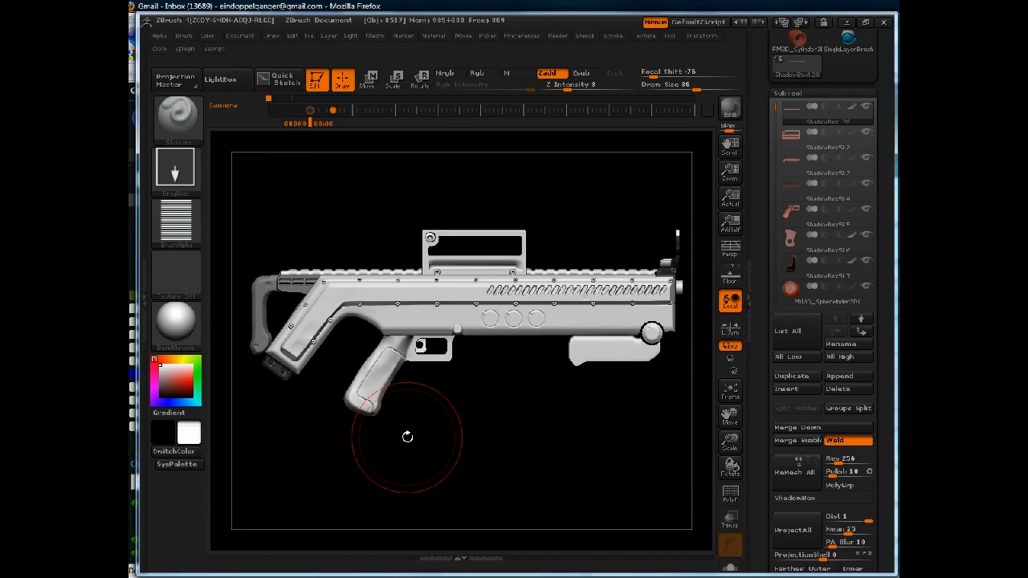
pyautogui.moveTo(539, 420)
pyautogui.mouseDown()
pyautogui.moveTo(511, 422)
pyautogui.moveTo(544, 424)
pyautogui.moveTo(523, 418)
pyautogui.moveTo(533, 446)
pyautogui.mouseUp()
pyautogui.moveTo(542, 486); pyautogui.dragTo(546, 497)
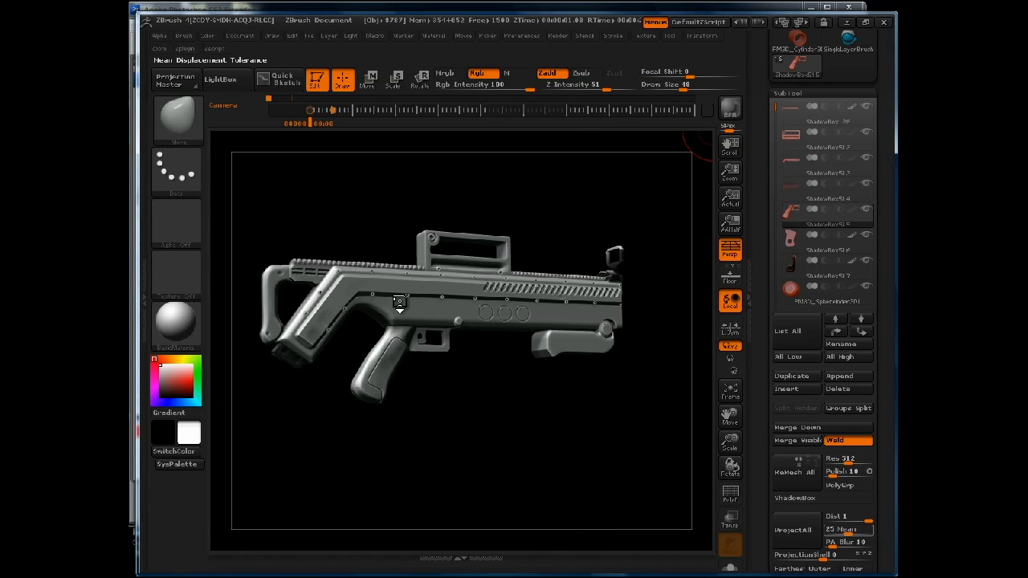
# - Recall the side reference view behind the gun and lower the model opacity so the reference image shows through
pyautogui.moveTo(556, 238); pyautogui.dragTo(502, 259)
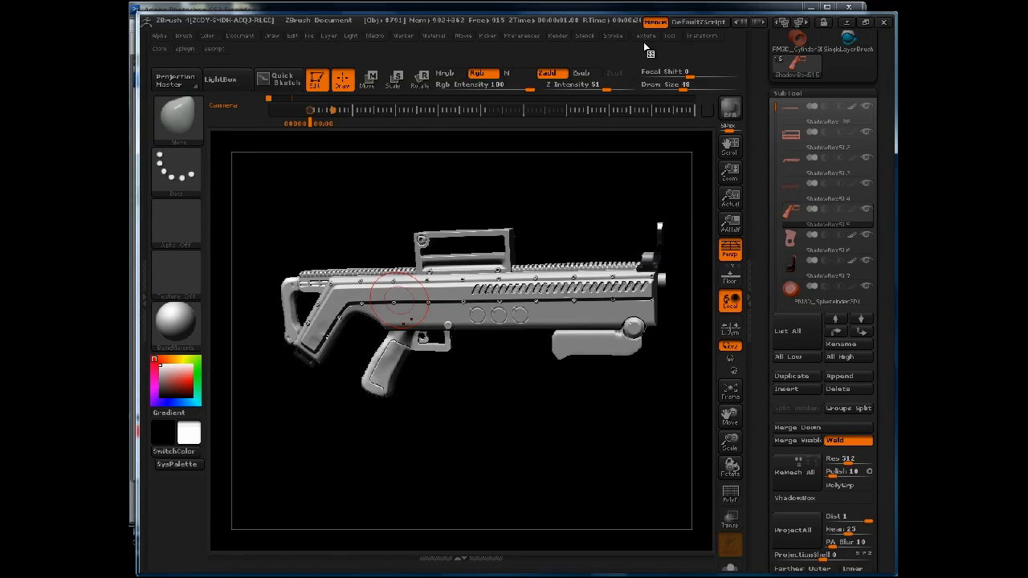
pyautogui.moveTo(645, 37)
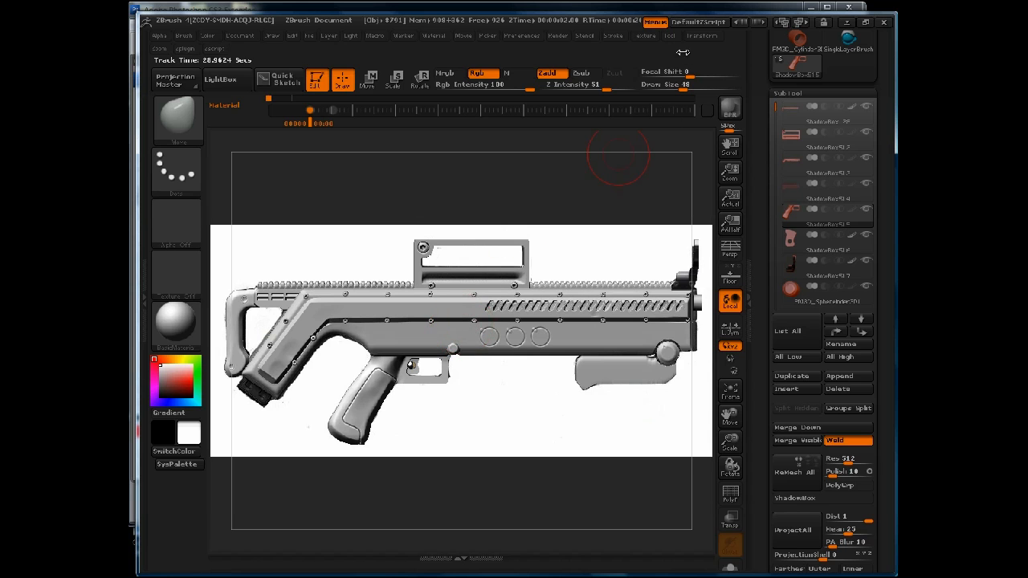
pyautogui.click(654, 37)
pyautogui.moveTo(695, 444); pyautogui.dragTo(683, 443)
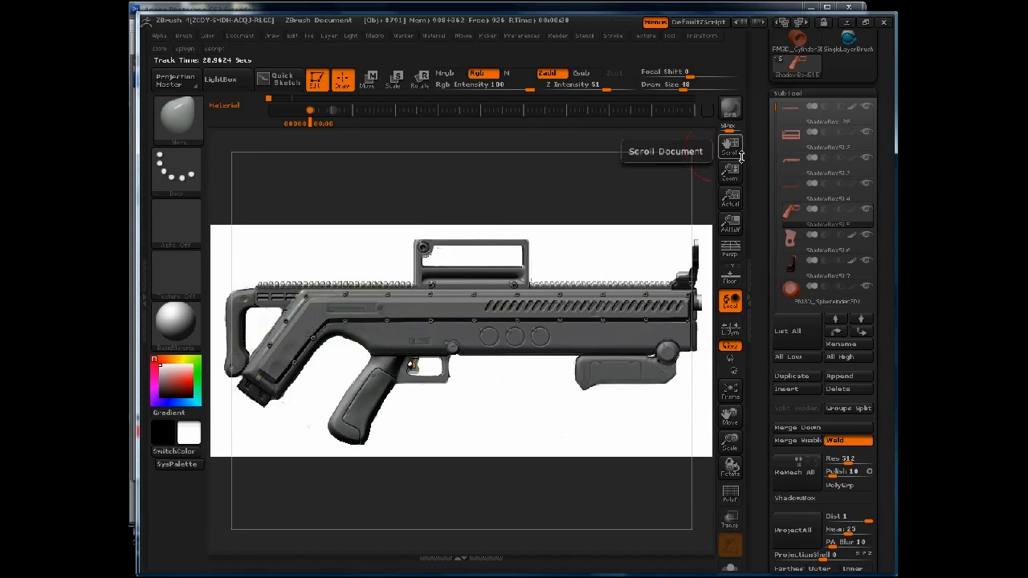
pyautogui.moveTo(730, 171); pyautogui.dragTo(758, 228)
pyautogui.moveTo(730, 147); pyautogui.dragTo(825, 136)
pyautogui.moveTo(289, 160)
pyautogui.keyDown('ctrl'); pyautogui.mouseDown()
pyautogui.moveTo(367, 175)
pyautogui.moveTo(365, 281)
pyautogui.moveTo(361, 253)
pyautogui.moveTo(393, 254)
pyautogui.mouseUp(); pyautogui.keyUp('ctrl')
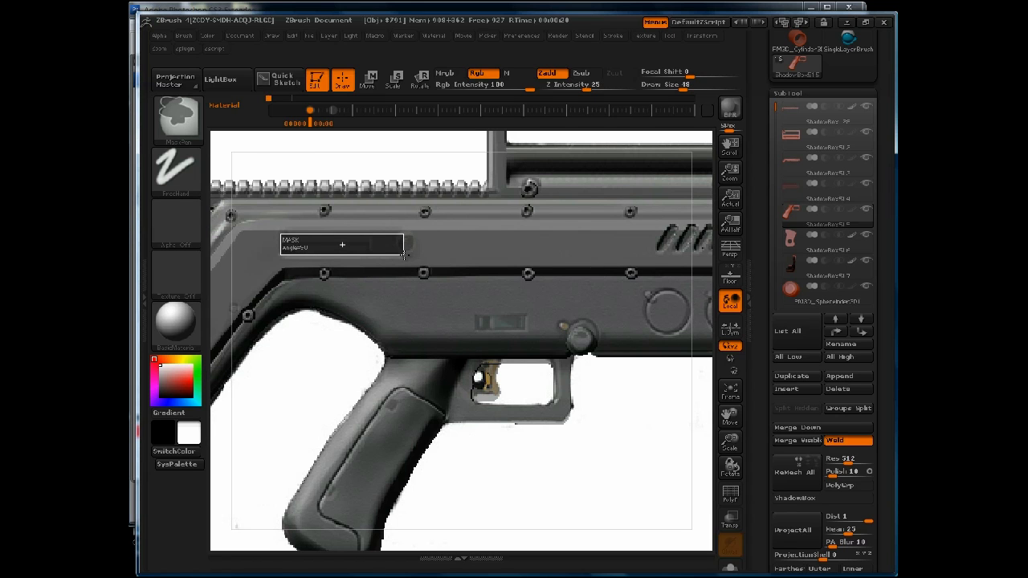
pyautogui.keyDown('ctrl'); pyautogui.moveTo(404, 255); pyautogui.dragTo(404, 254); pyautogui.keyUp('ctrl')
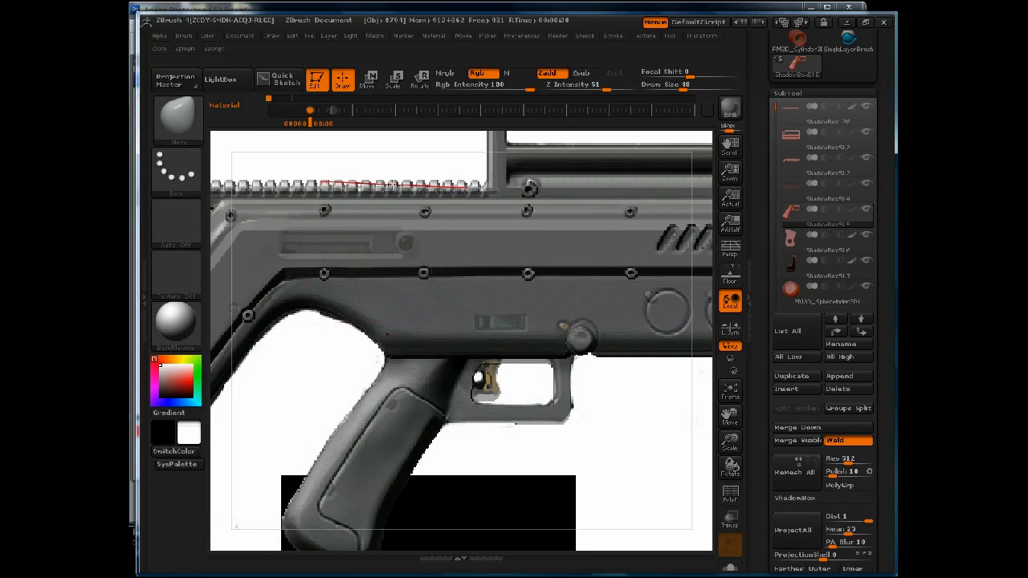
pyautogui.keyDown('ctrl'); pyautogui.click(389, 163); pyautogui.keyUp('ctrl')
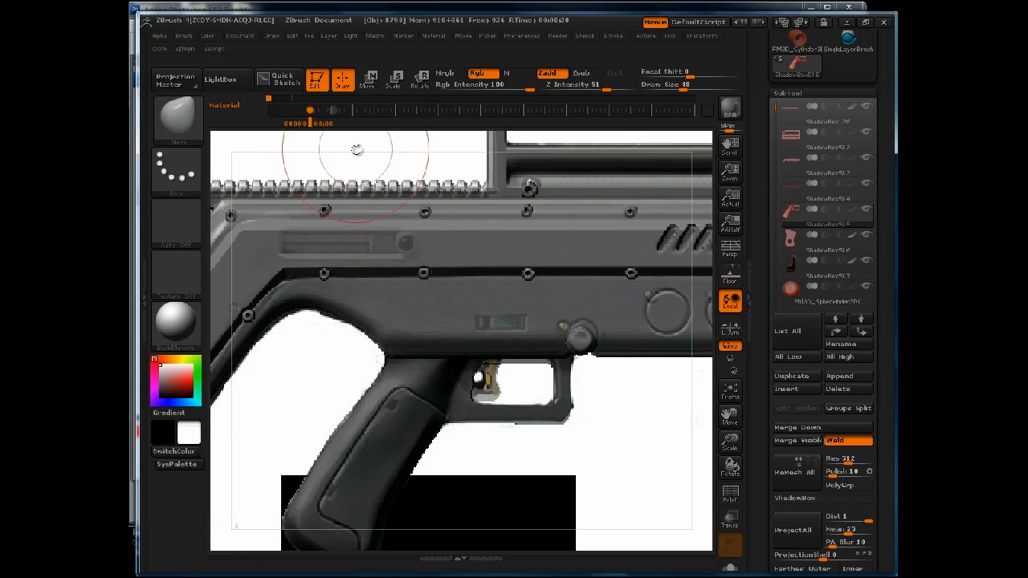
pyautogui.keyDown('ctrl'); pyautogui.click(395, 172); pyautogui.keyUp('ctrl')
# - Switch to the gun's upper body subtool and mask the rectangular slot above the grip with a rectangular mask following the reference
pyautogui.keyDown('alt'); pyautogui.click(378, 234); pyautogui.keyUp('alt')
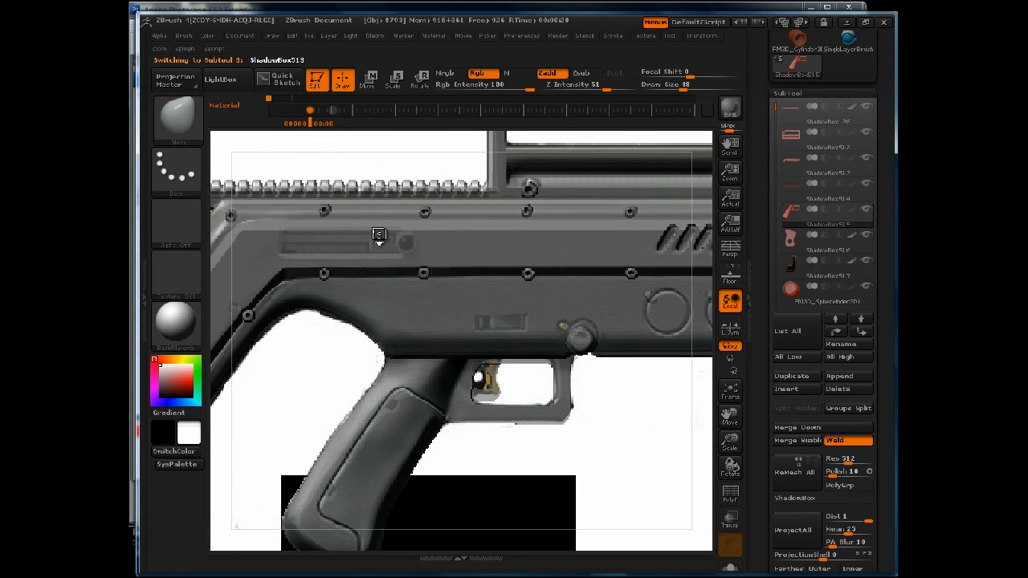
pyautogui.press('ctrl')
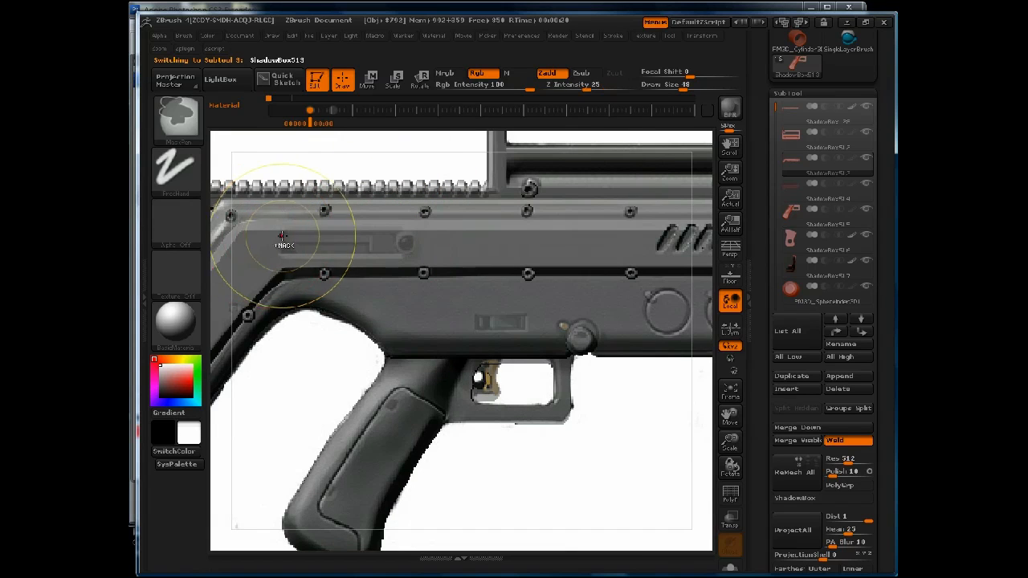
pyautogui.keyDown('ctrl'); pyautogui.moveTo(283, 233); pyautogui.dragTo(310, 240); pyautogui.keyUp('ctrl')
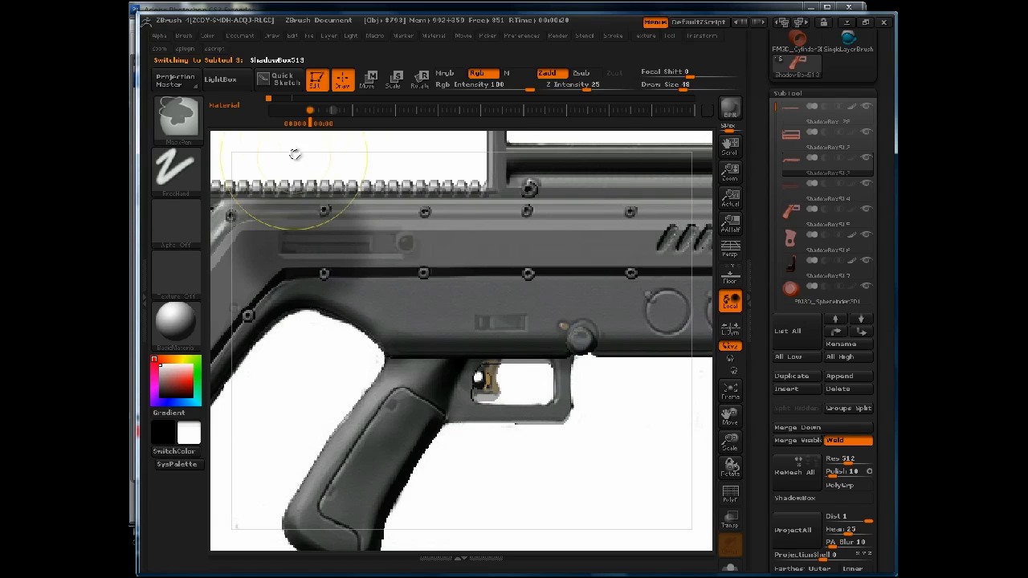
pyautogui.keyDown('ctrl'); pyautogui.moveTo(334, 167); pyautogui.dragTo(377, 171); pyautogui.keyUp('ctrl')
pyautogui.moveTo(309, 161)
pyautogui.keyDown('ctrl'); pyautogui.mouseDown()
pyautogui.moveTo(344, 169)
pyautogui.moveTo(351, 189)
pyautogui.moveTo(325, 249)
pyautogui.moveTo(402, 254)
pyautogui.mouseUp(); pyautogui.keyUp('ctrl')
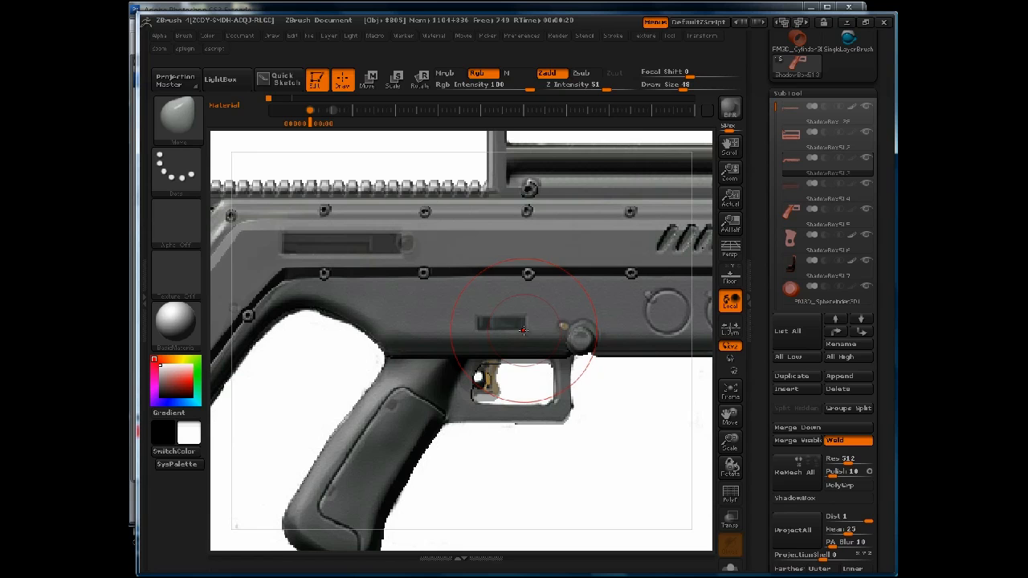
# - Sink the masked rectangular slots into the gun's upper body with a negative Inflat deformation and check their depth from an angle
pyautogui.press('b')
pyautogui.press('m')
pyautogui.press('v')
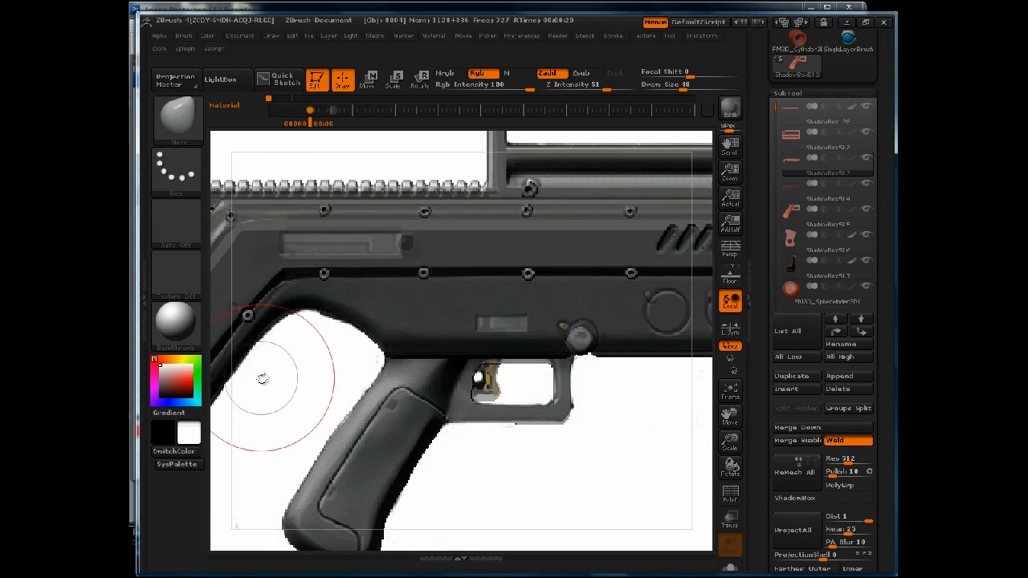
pyautogui.scroll(-5, 758, 409)
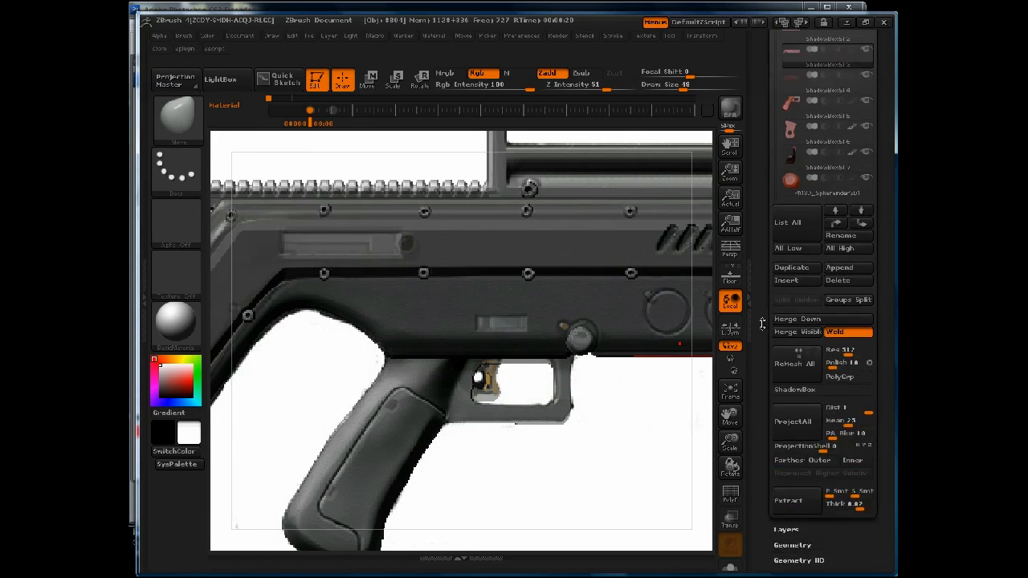
pyautogui.click(824, 421)
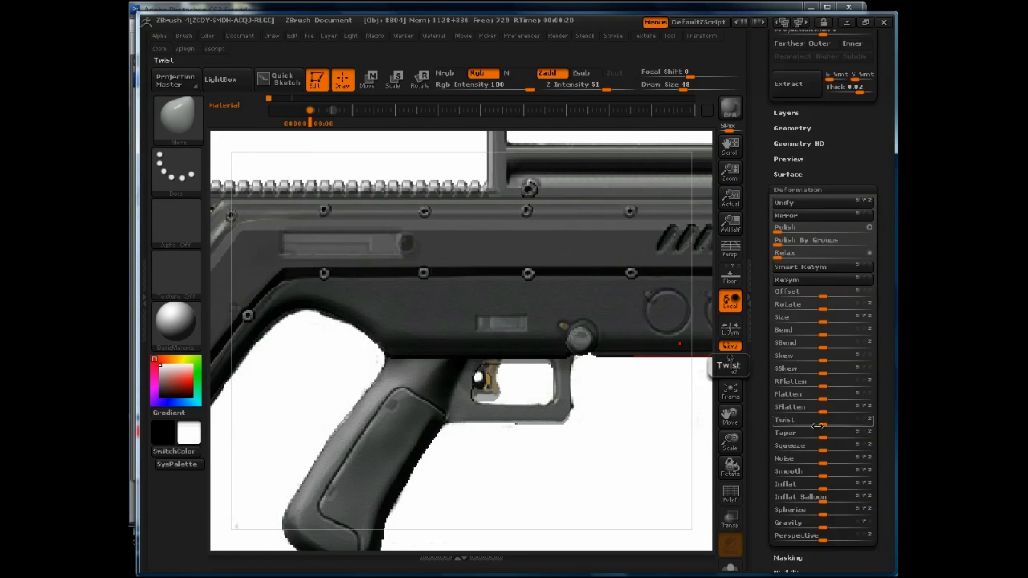
pyautogui.moveTo(813, 484); pyautogui.dragTo(819, 480)
pyautogui.click(813, 478)
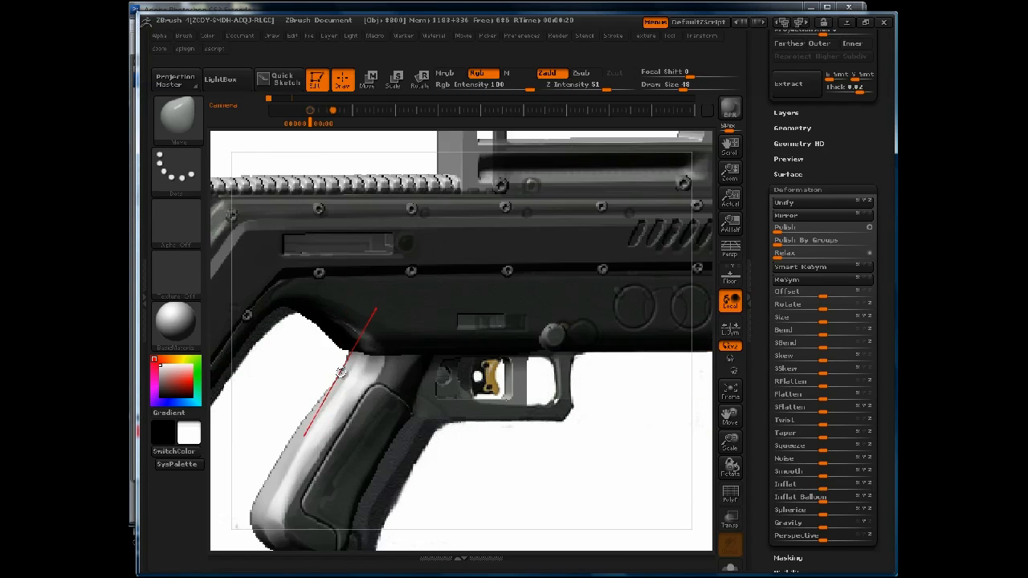
pyautogui.moveTo(344, 348); pyautogui.dragTo(373, 344)
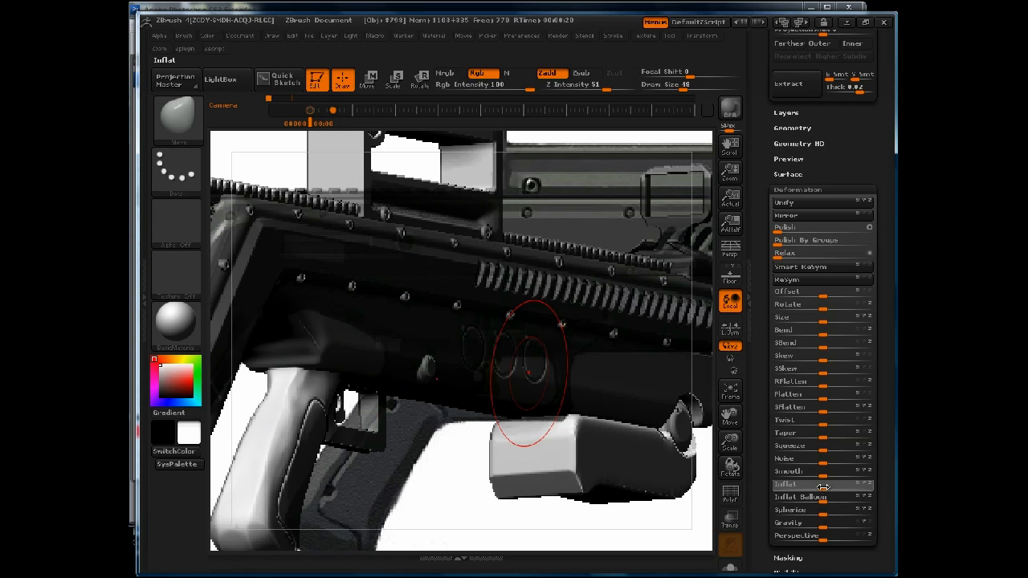
pyautogui.click(815, 483)
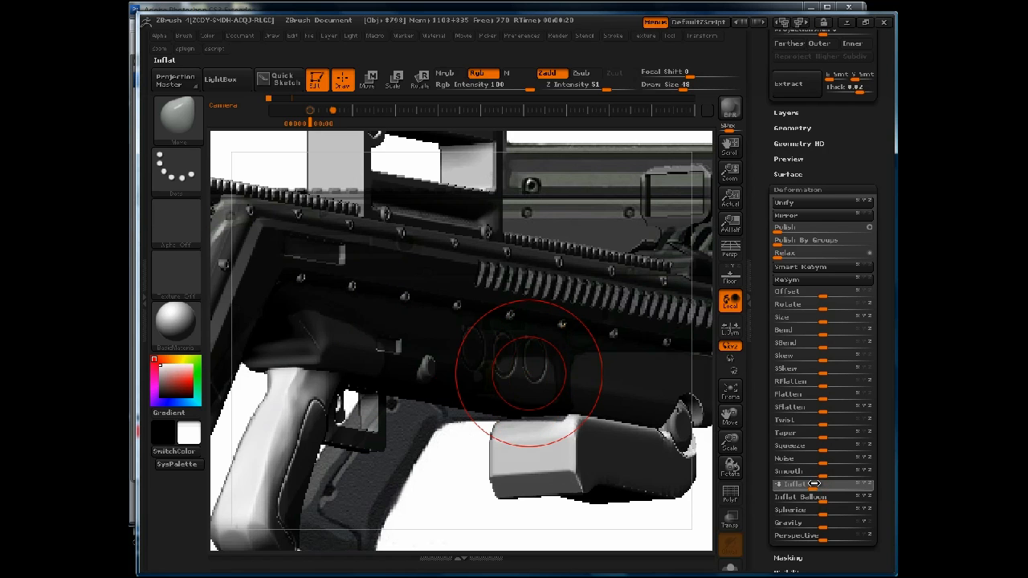
pyautogui.moveTo(814, 484); pyautogui.dragTo(589, 452)
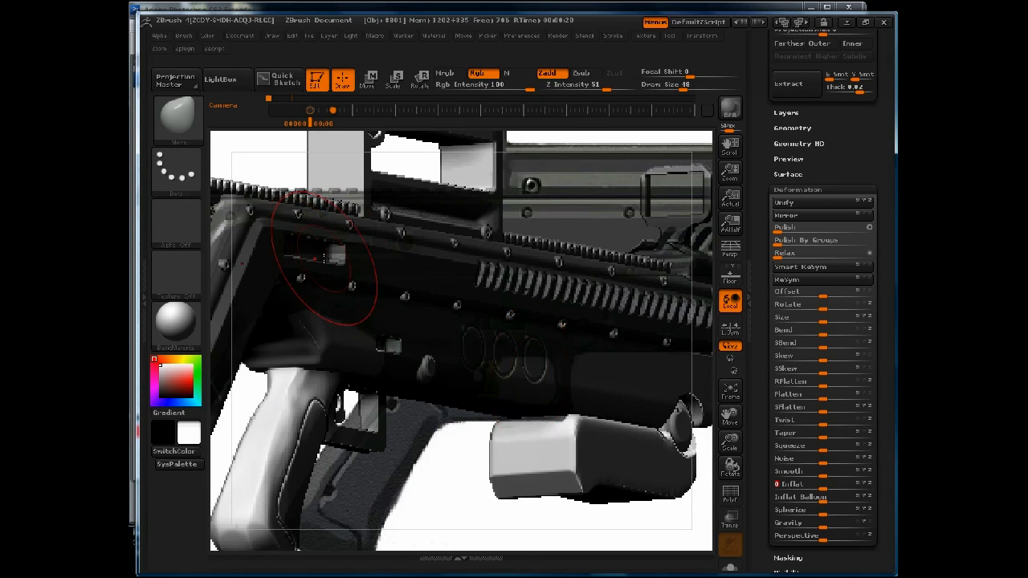
# - Mask around a strip inside the long slot on the upper body and recess it further with Inflat -5
pyautogui.press('ctrl')
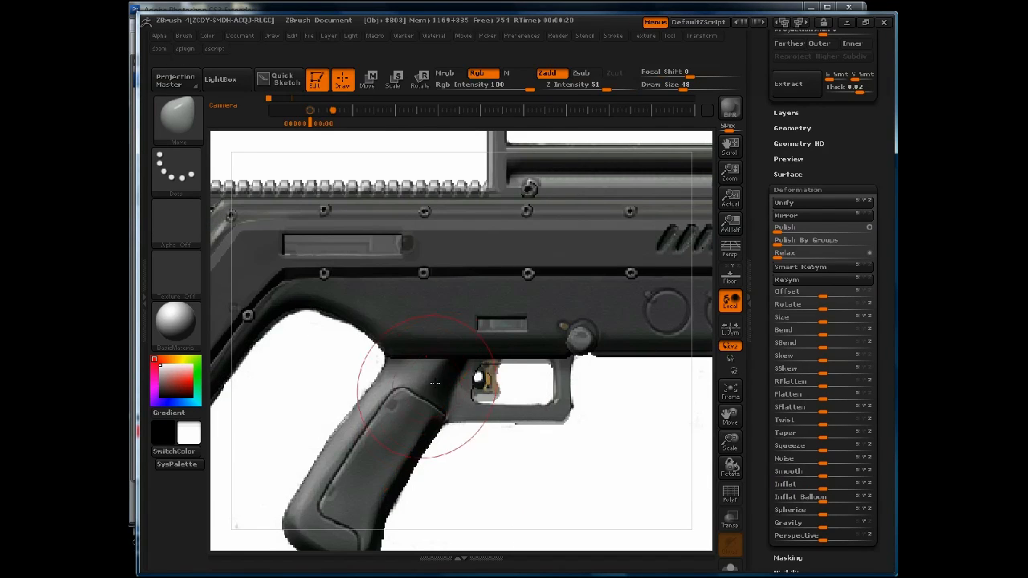
pyautogui.press('ctrl')
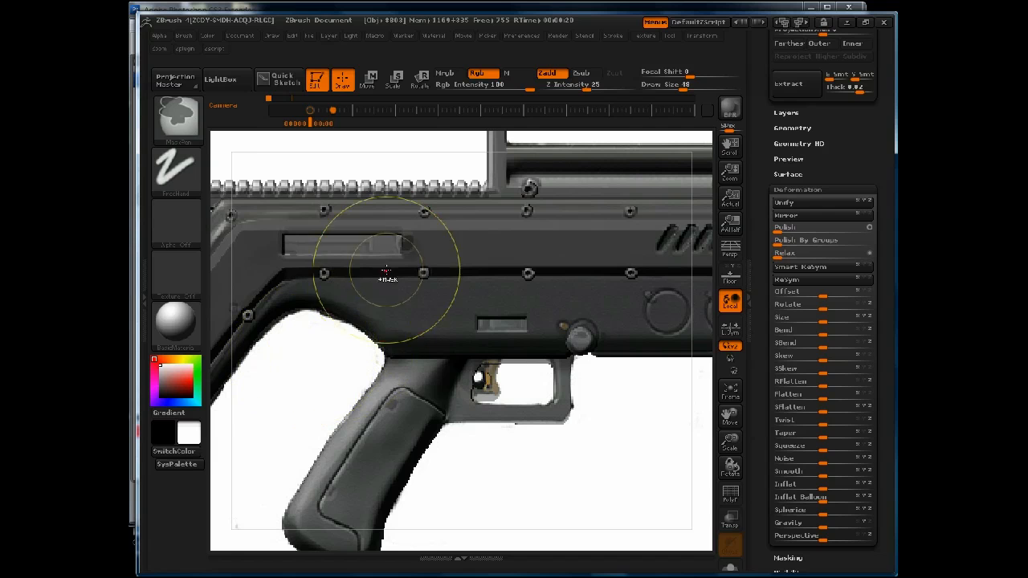
pyautogui.keyDown('ctrl'); pyautogui.click(325, 351); pyautogui.keyUp('ctrl')
pyautogui.press('ctrl')
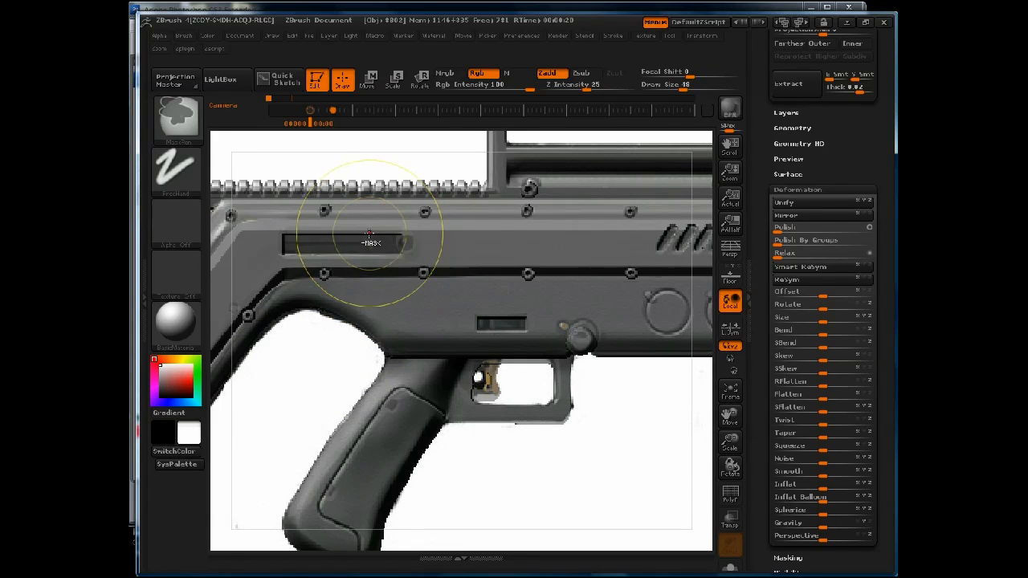
pyautogui.moveTo(372, 163)
pyautogui.keyDown('ctrl'); pyautogui.mouseDown()
pyautogui.moveTo(390, 275)
pyautogui.moveTo(400, 264)
pyautogui.mouseUp(); pyautogui.keyUp('ctrl')
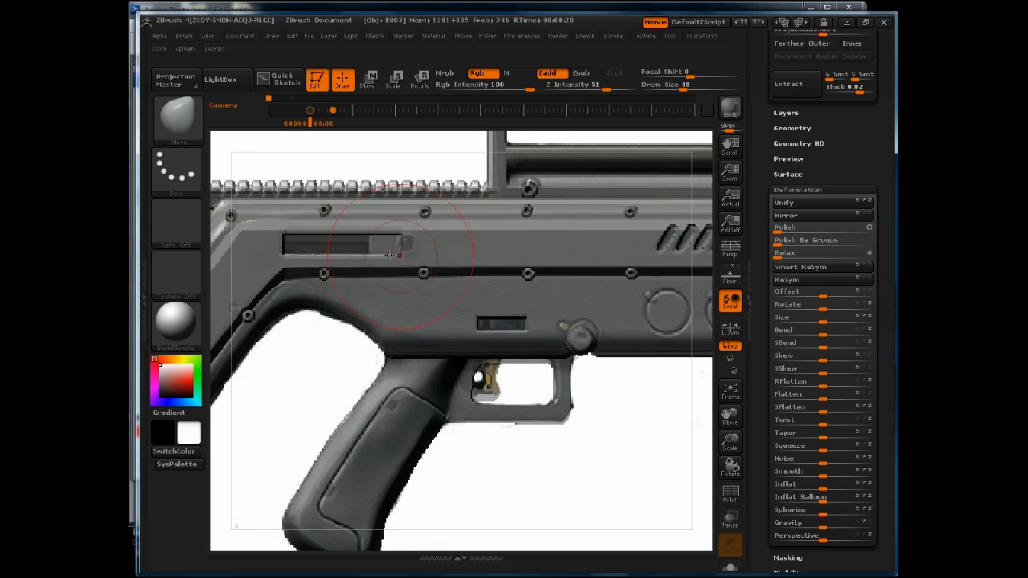
pyautogui.keyDown('ctrl'); pyautogui.click(332, 355); pyautogui.keyUp('ctrl')
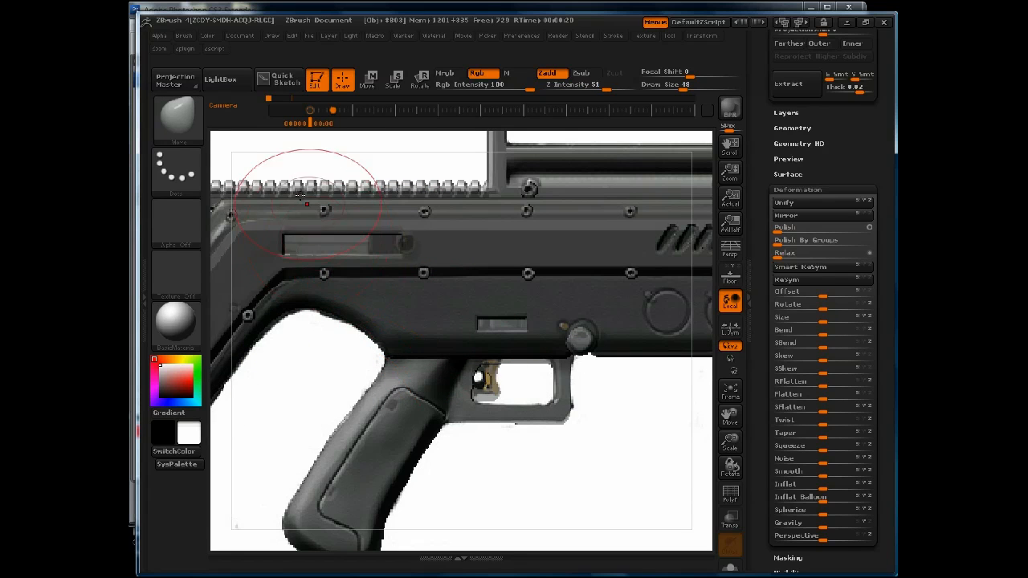
pyautogui.moveTo(262, 166)
pyautogui.keyDown('ctrl'); pyautogui.mouseDown()
pyautogui.moveTo(337, 225)
pyautogui.moveTo(412, 241)
pyautogui.mouseUp(); pyautogui.keyUp('ctrl')
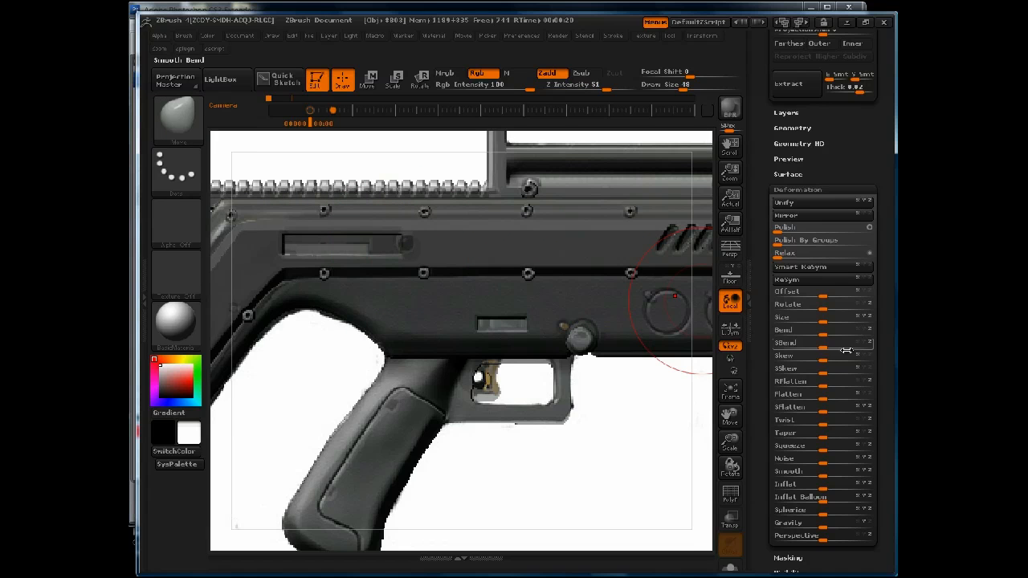
pyautogui.moveTo(822, 485); pyautogui.dragTo(822, 485)
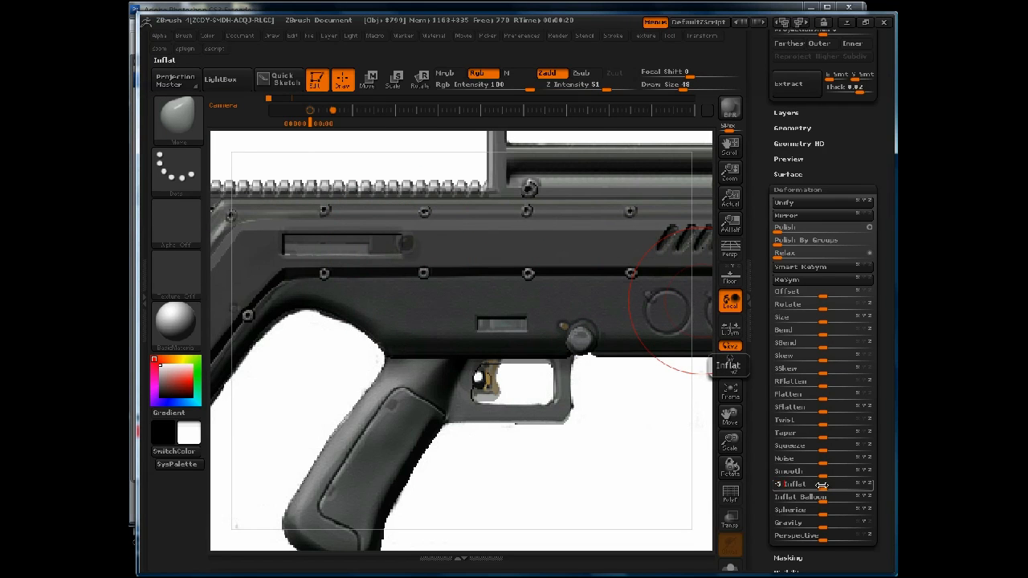
pyautogui.moveTo(612, 375); pyautogui.dragTo(610, 375)
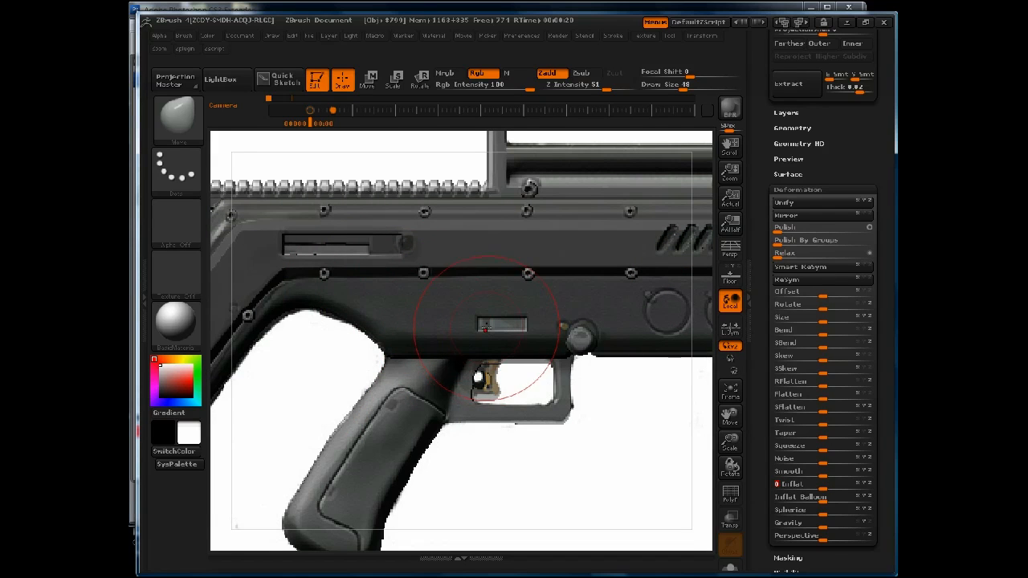
# - Mask a section of the small slot above the trigger guard and recess the slot's other section with Inflat
pyautogui.keyDown('ctrl'); pyautogui.moveTo(319, 346); pyautogui.dragTo(330, 355); pyautogui.keyUp('ctrl')
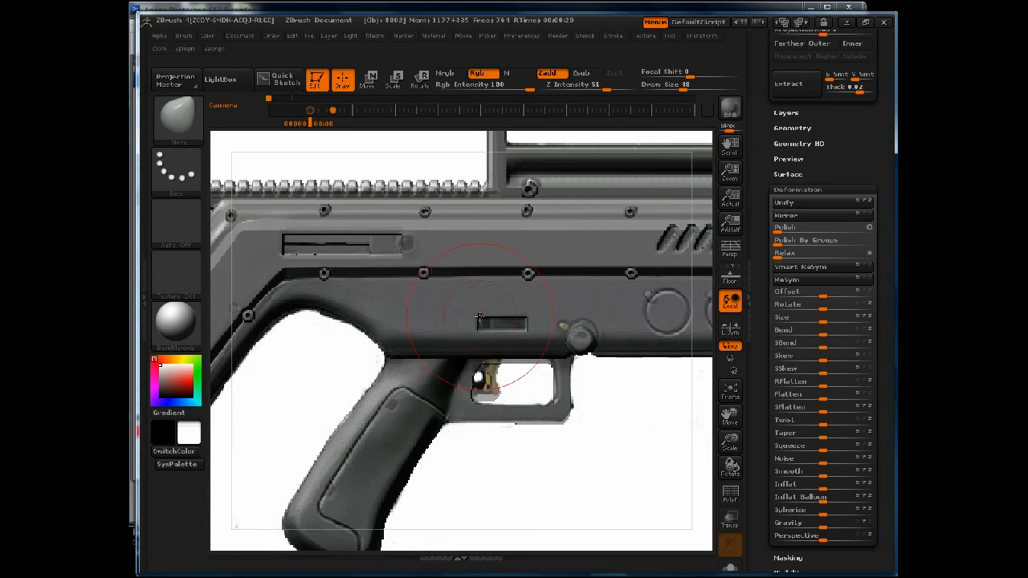
pyautogui.keyDown('ctrl'); pyautogui.moveTo(464, 303); pyautogui.dragTo(484, 334); pyautogui.keyUp('ctrl')
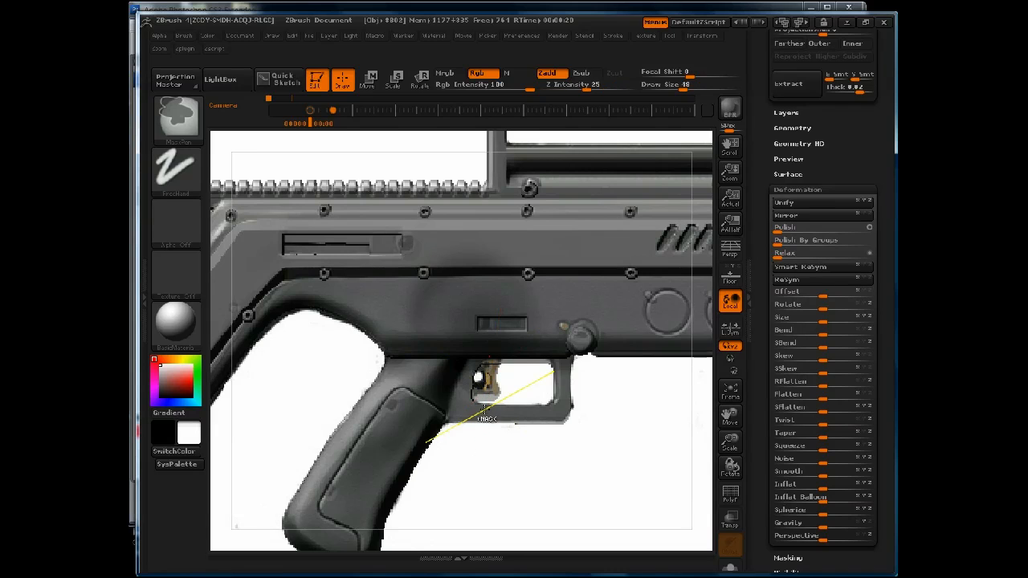
pyautogui.moveTo(456, 467)
pyautogui.keyDown('ctrl'); pyautogui.mouseDown()
pyautogui.moveTo(449, 479)
pyautogui.moveTo(489, 424)
pyautogui.moveTo(471, 311)
pyautogui.moveTo(493, 281)
pyautogui.mouseUp(); pyautogui.keyUp('ctrl')
pyautogui.press('ctrl')
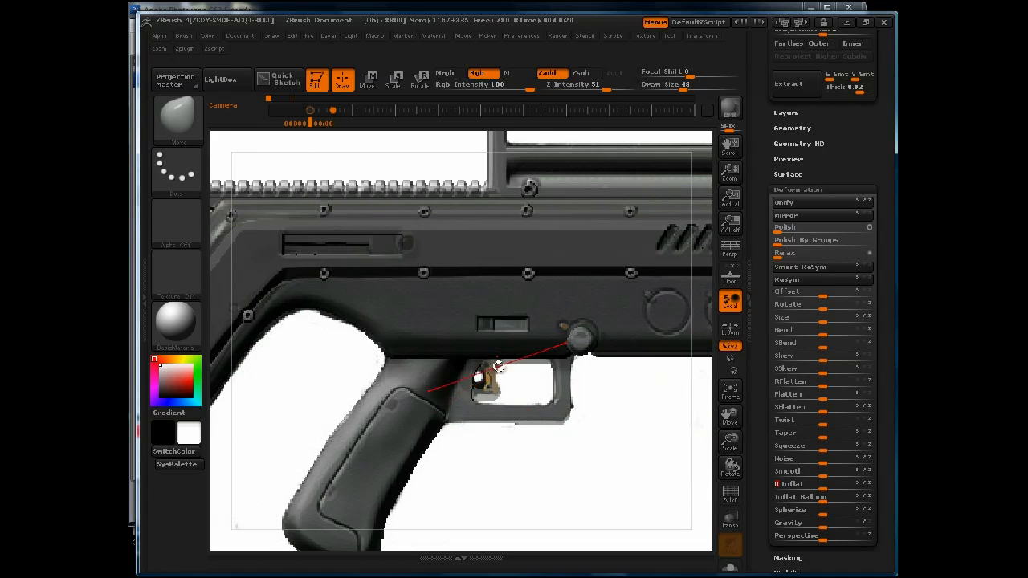
pyautogui.press('ctrl')
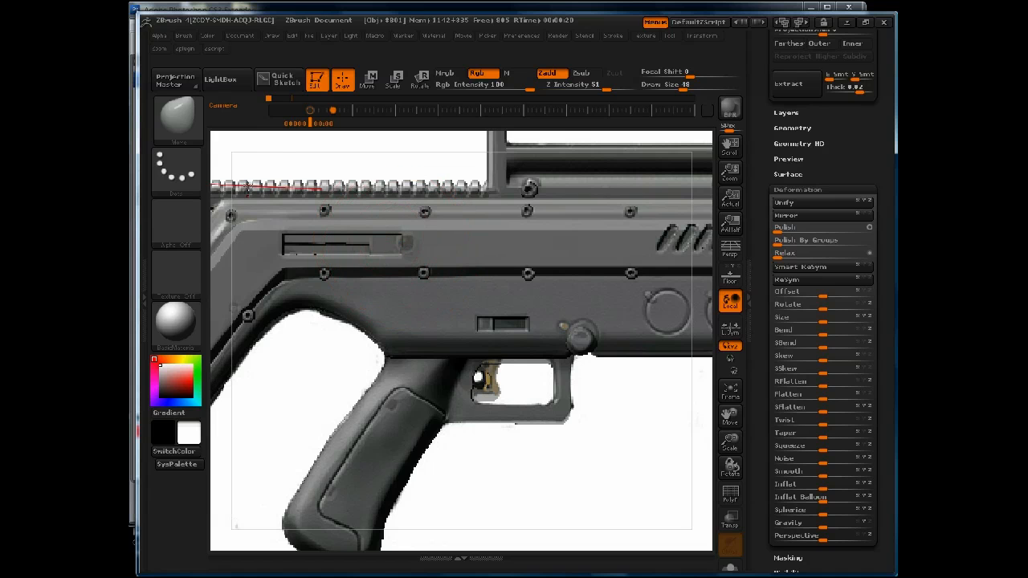
# - Choose the PlanarFlatten brush with the DragRect stroke and the round Alpha 14, and set its Draw Size to 10
pyautogui.press('b')
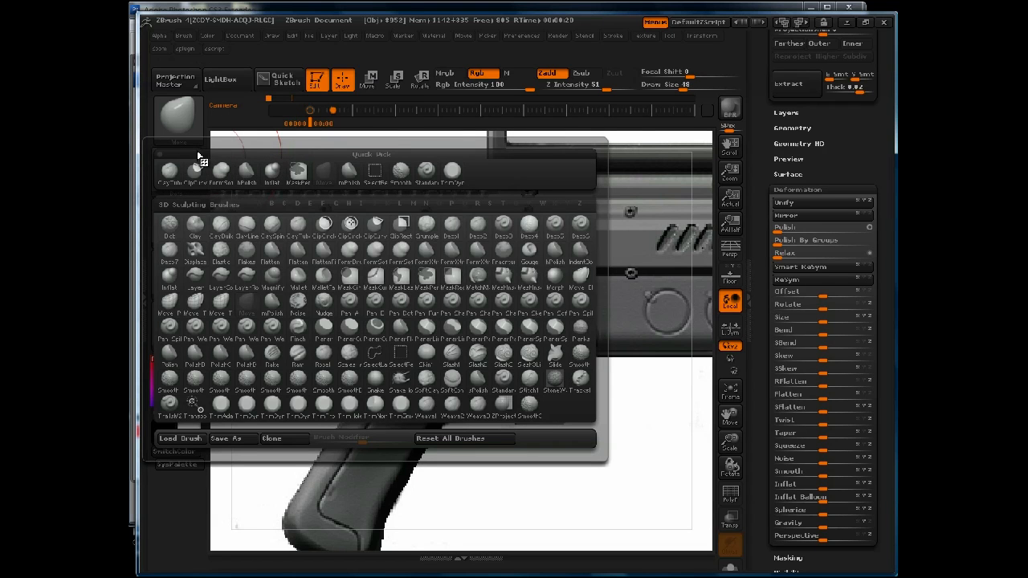
pyautogui.press('p')
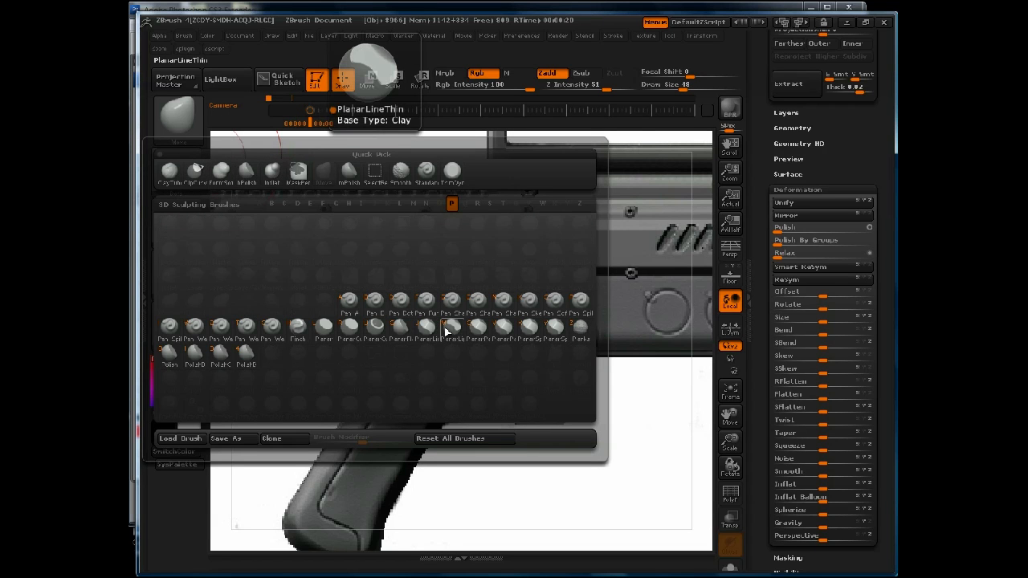
pyautogui.click(401, 326)
pyautogui.click(172, 169)
pyautogui.click(354, 189)
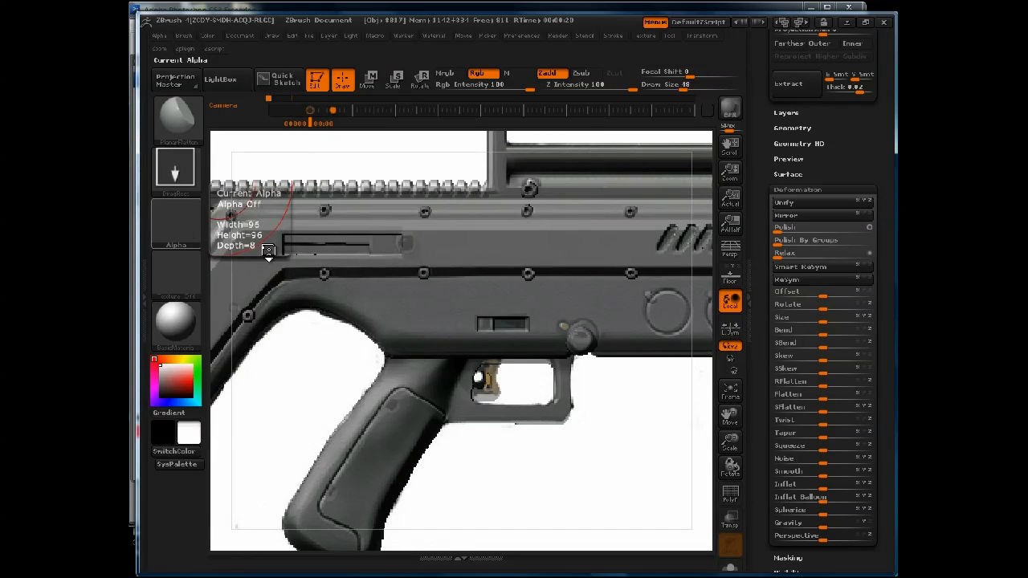
pyautogui.click(268, 252)
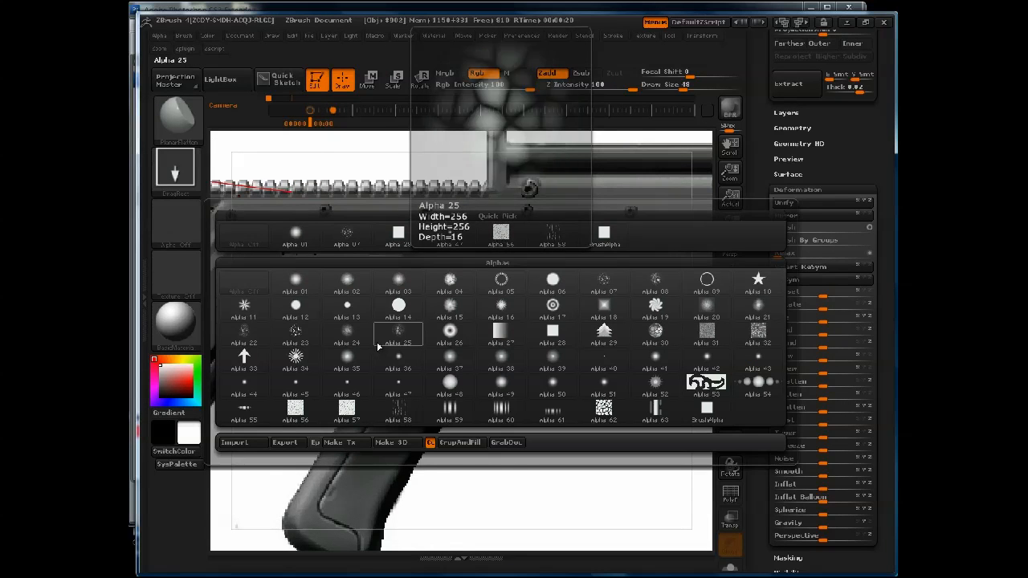
pyautogui.click(398, 305)
pyautogui.press('space')
pyautogui.moveTo(404, 246); pyautogui.dragTo(382, 245)
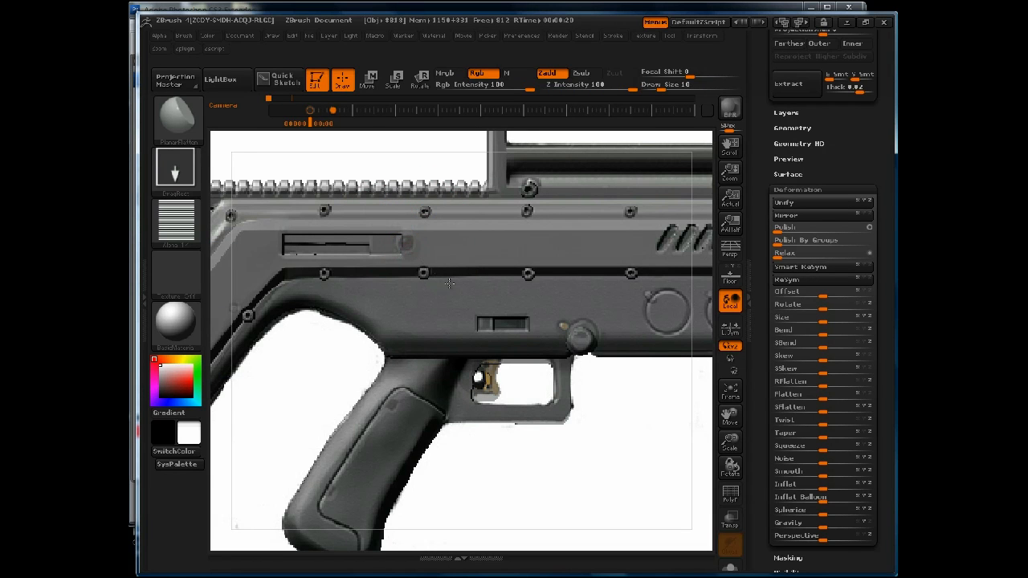
# - Clear the mask from the upper body and raise the model opacity so the sculpted surface shows more clearly
pyautogui.keyDown('ctrl'); pyautogui.moveTo(335, 343); pyautogui.dragTo(324, 371); pyautogui.keyUp('ctrl')
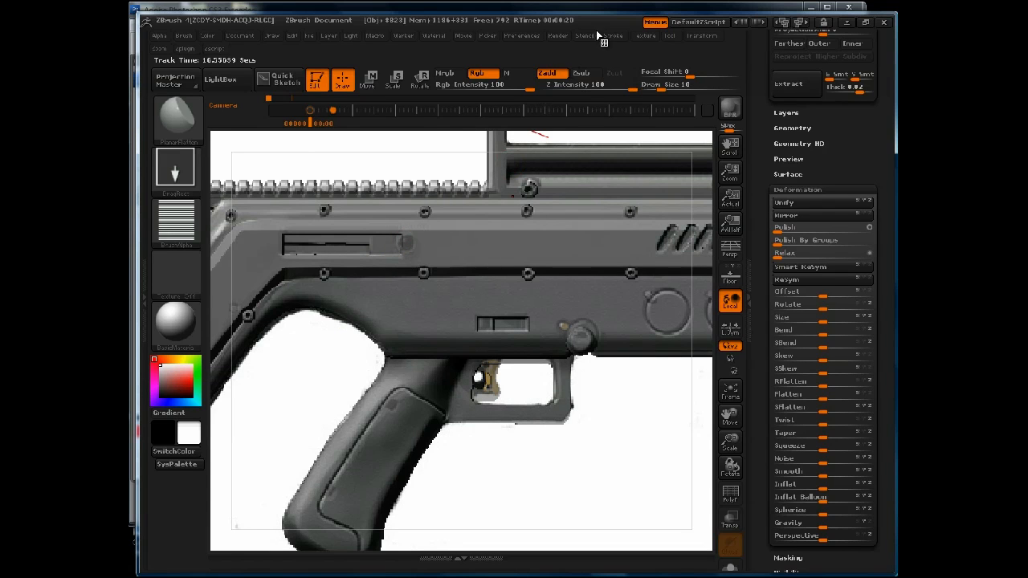
pyautogui.moveTo(642, 36)
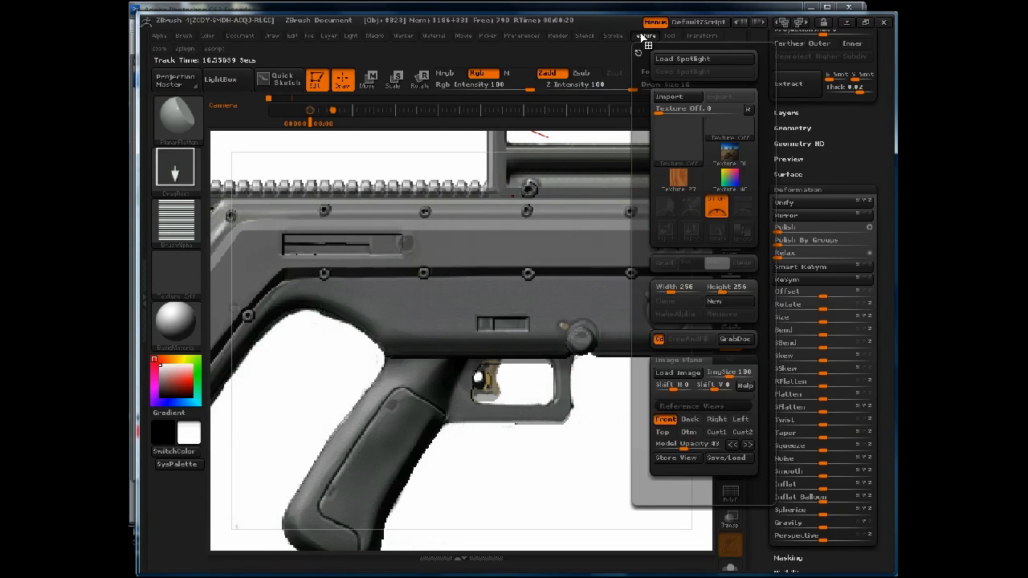
pyautogui.moveTo(687, 444); pyautogui.dragTo(711, 442)
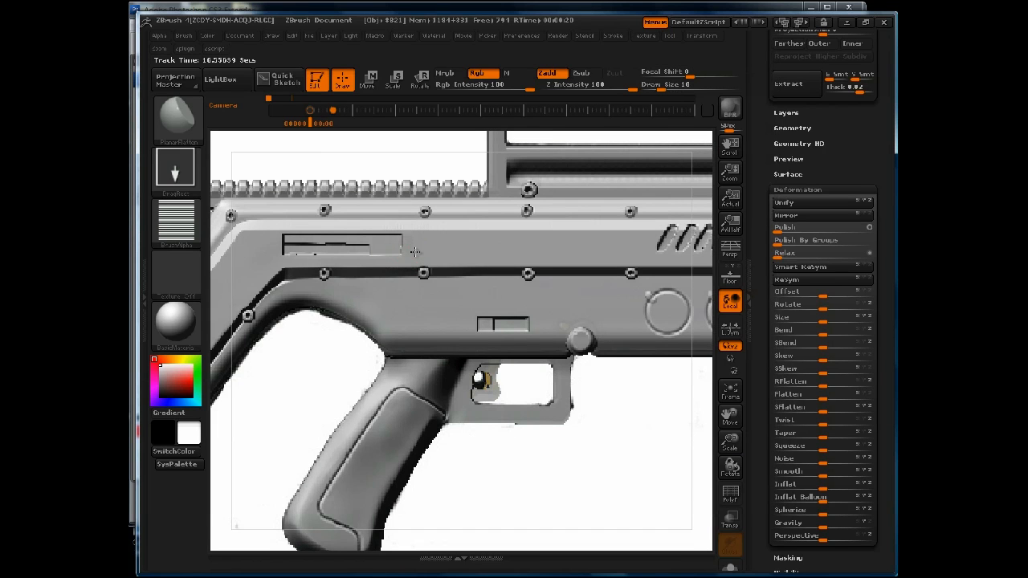
# - Set the round alpha's V Tiles to 1 and open the PlanarFlatten brush's settings
pyautogui.click(175, 218)
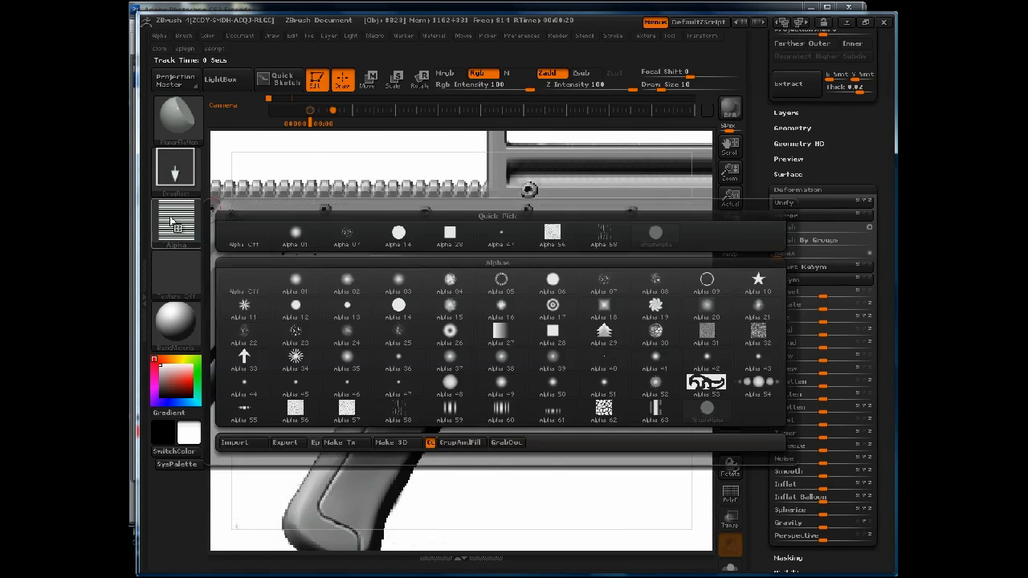
pyautogui.click(160, 35)
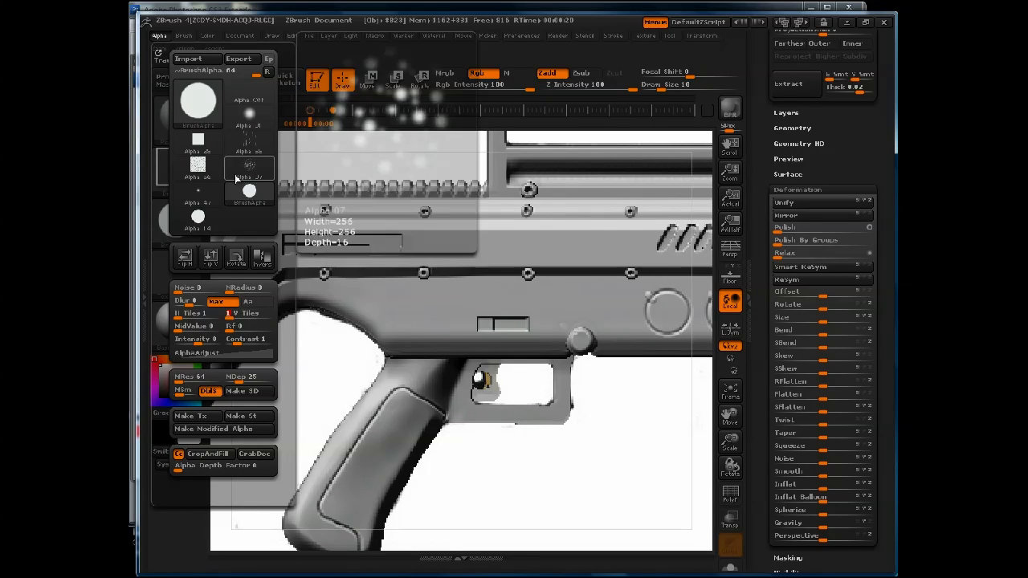
pyautogui.click(184, 35)
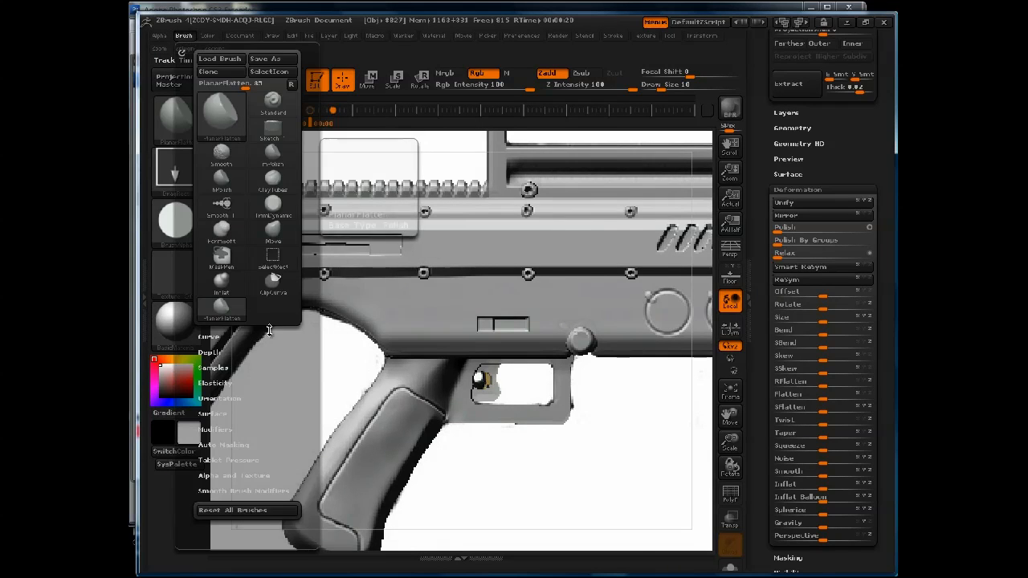
pyautogui.moveTo(241, 345); pyautogui.dragTo(240, 328)
pyautogui.click(222, 336)
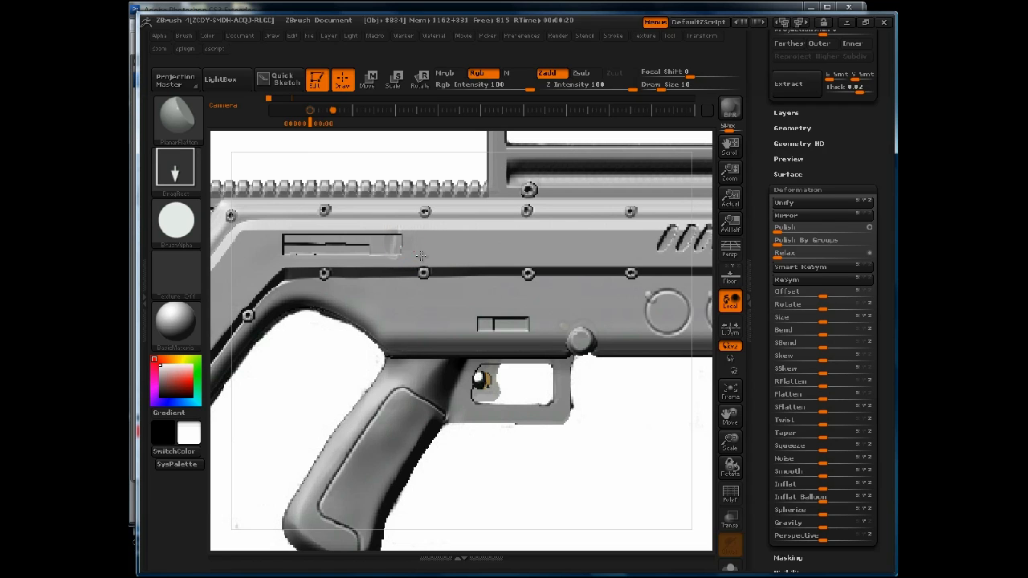
# - Form a rounded tab at the front end of the long slot and switch to the Standard brush
pyautogui.press('ctrl')
pyautogui.click(183, 36)
pyautogui.press('ctrl')
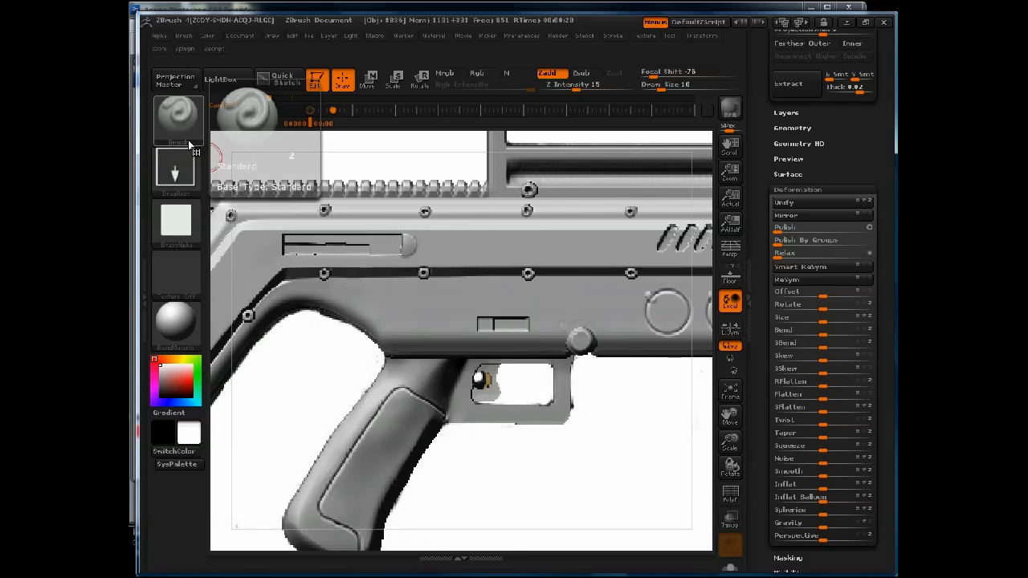
# - Set the sculpting brush's alpha to the round Alpha 14, keeping the DragRect stroke for the tab at the slot's end
pyautogui.click(193, 209)
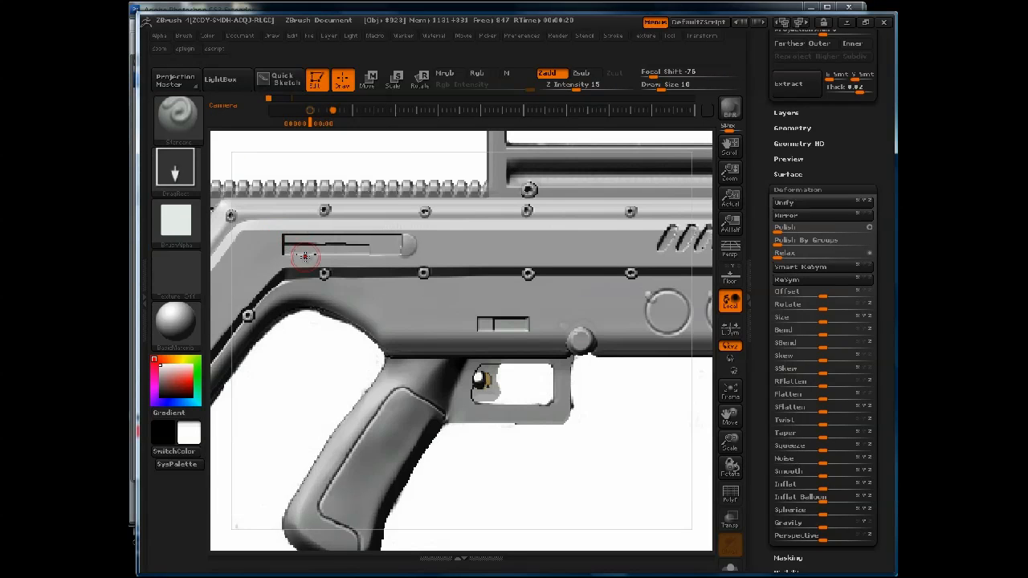
pyautogui.click(175, 169)
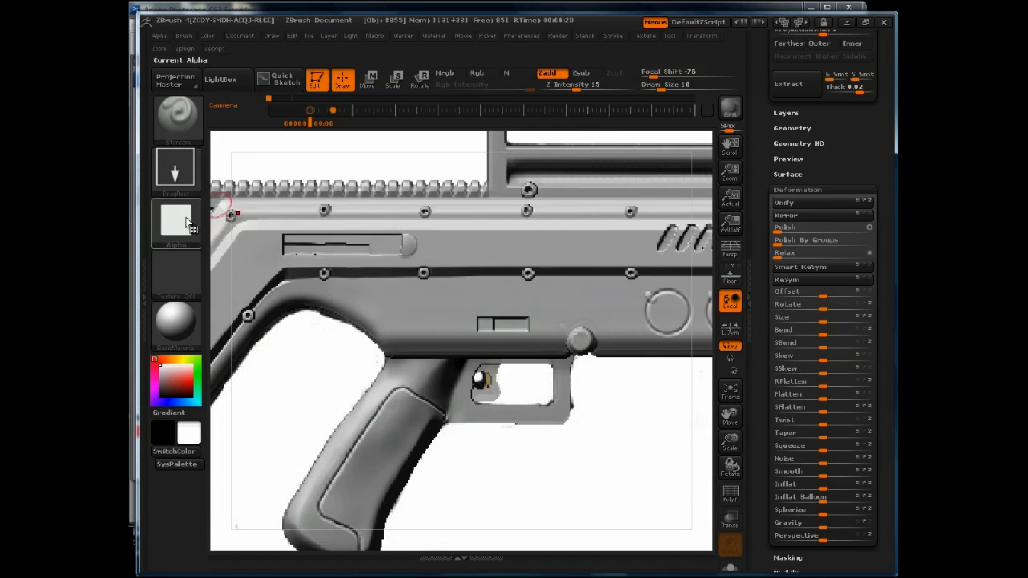
pyautogui.click(176, 218)
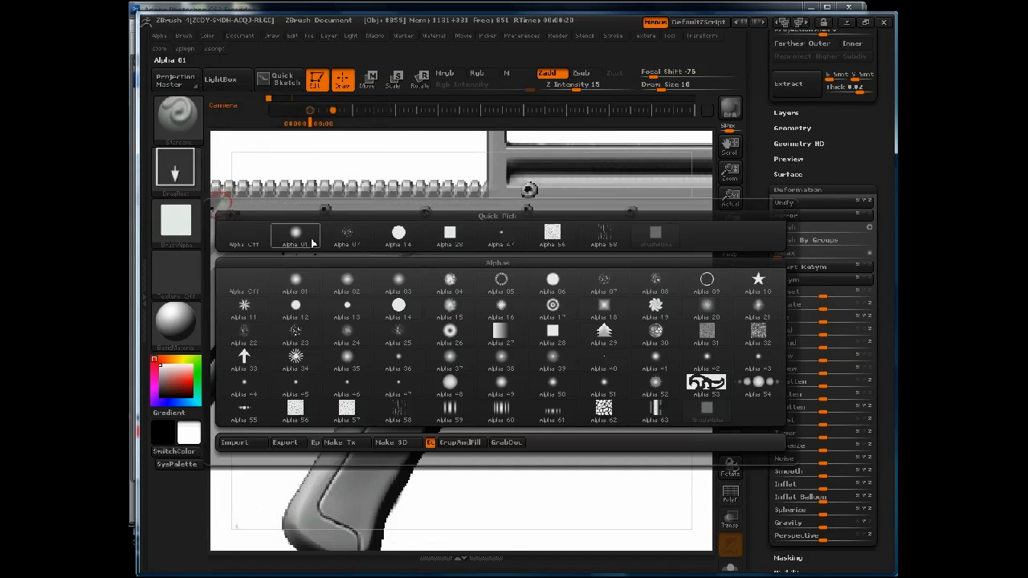
pyautogui.click(398, 305)
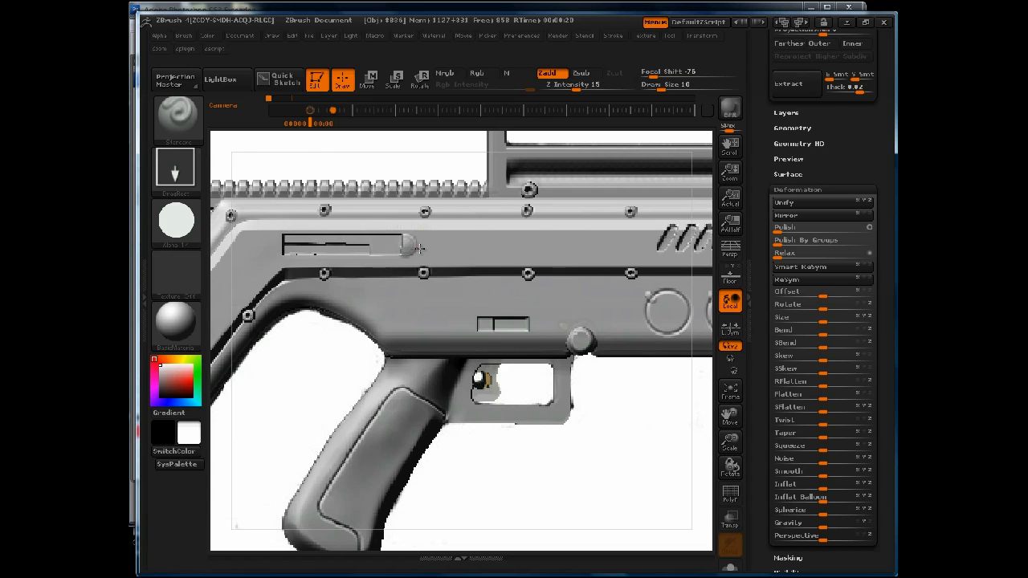
pyautogui.keyDown('shift'); pyautogui.moveTo(416, 248); pyautogui.dragTo(413, 241); pyautogui.keyUp('shift')
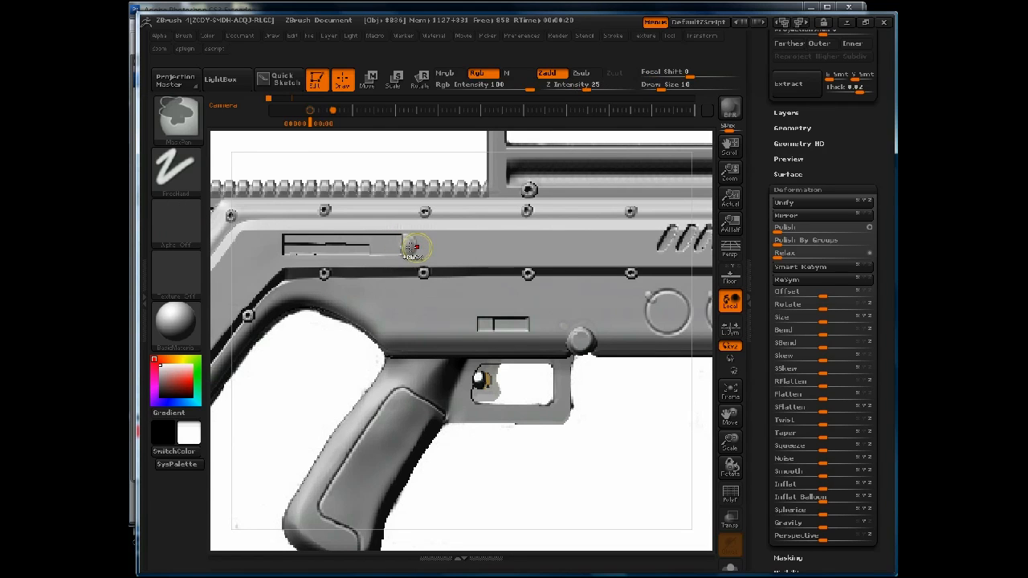
# - Set the masking brush to MaskCircle with the Circle stroke
pyautogui.hotkey('ctrl', 'b')
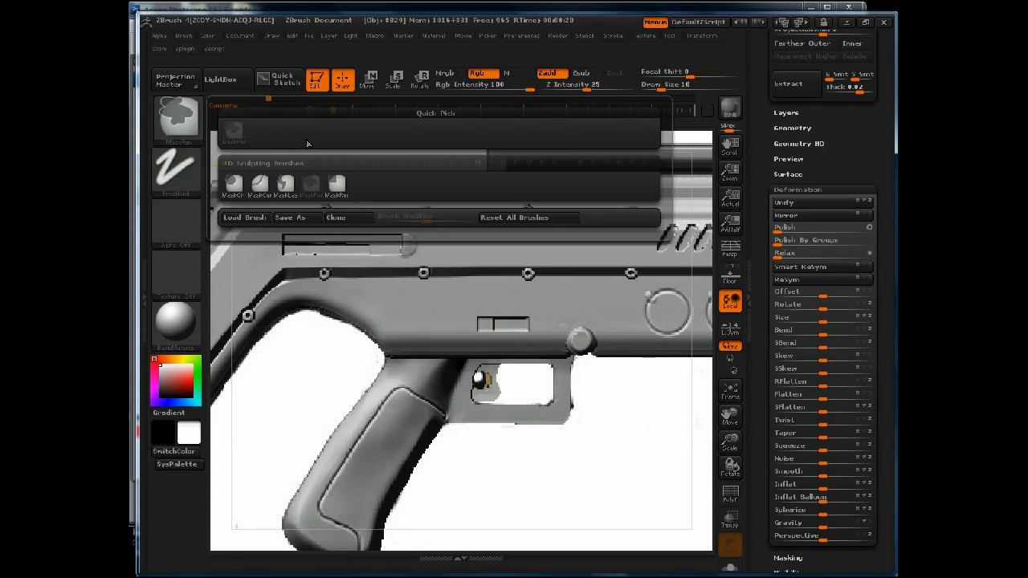
pyautogui.click(232, 183)
pyautogui.click(175, 171)
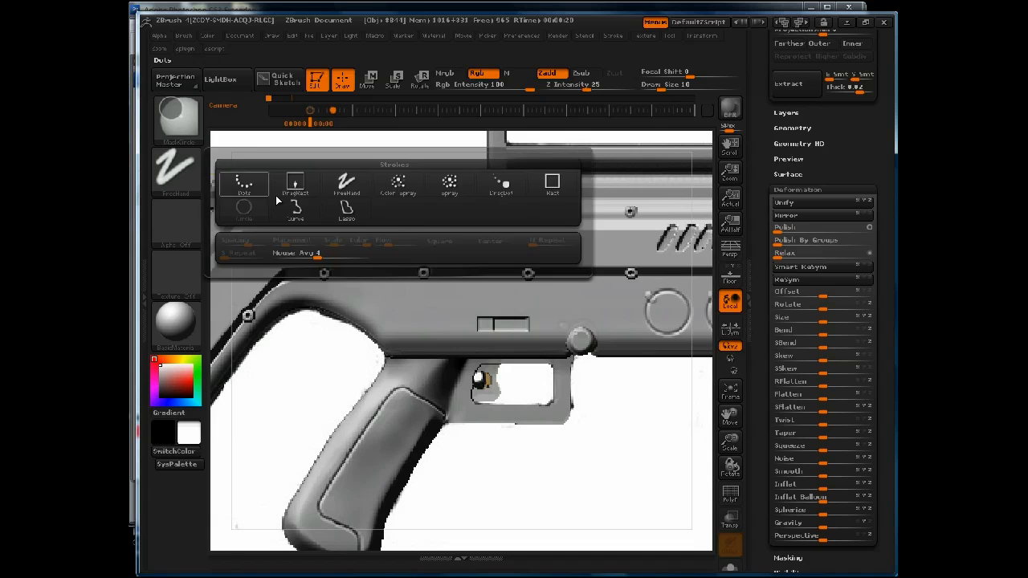
pyautogui.click(175, 183)
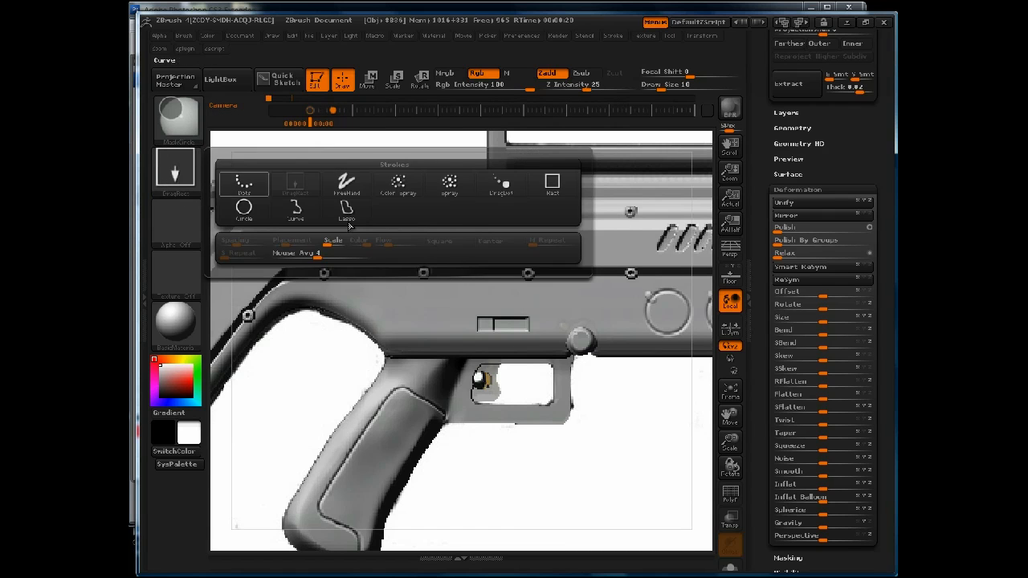
pyautogui.click(243, 212)
pyautogui.click(186, 215)
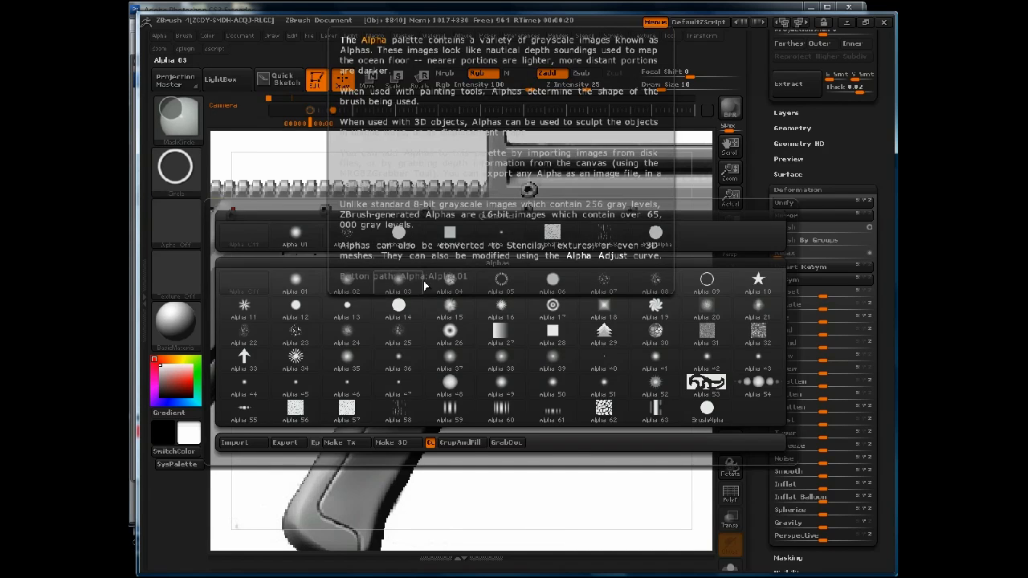
pyautogui.click(175, 167)
pyautogui.click(175, 167)
# - Mask a circle over the tab at the long slot's front end and invert the mask
pyautogui.click(442, 241)
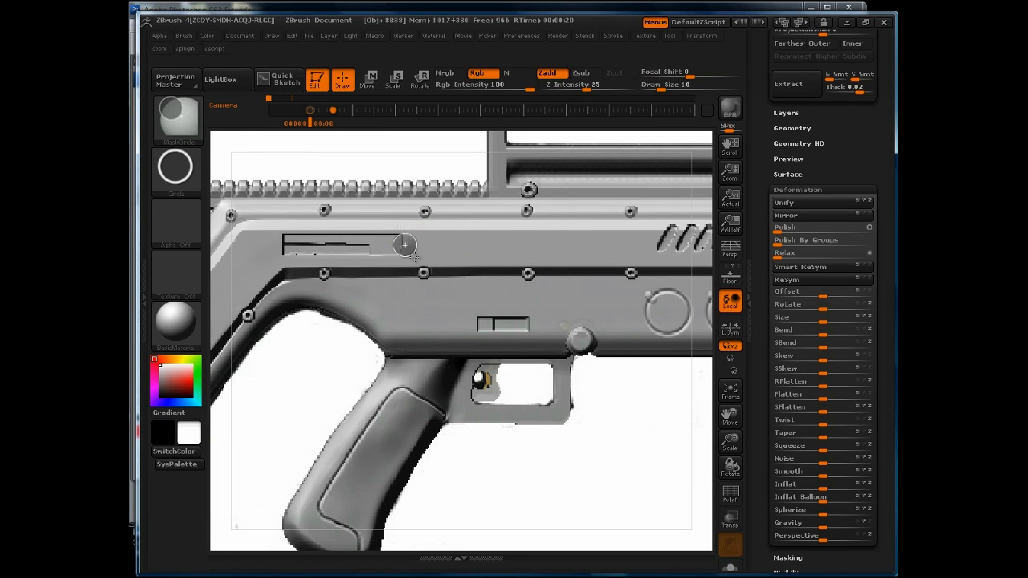
pyautogui.click(405, 244)
pyautogui.keyDown('ctrl'); pyautogui.click(310, 371); pyautogui.keyUp('ctrl')
# - Build up the unmasked circle with the ClayTubes brush and smooth it into a rounded knob
pyautogui.keyDown('shift'); pyautogui.moveTo(399, 251); pyautogui.dragTo(404, 250); pyautogui.keyUp('shift')
pyautogui.hotkey('ctrl', 'z')
pyautogui.press('space')
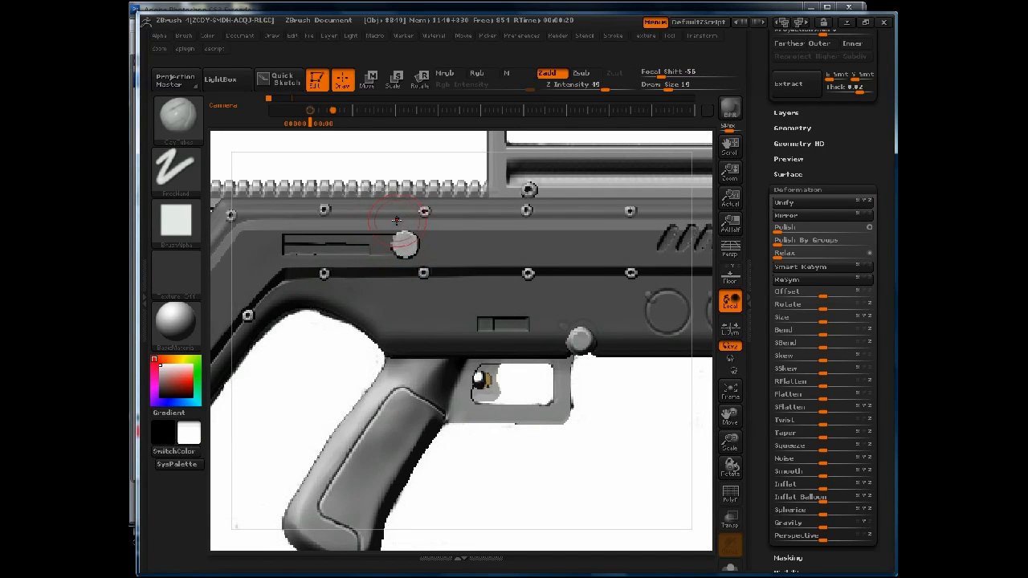
pyautogui.press('shift')
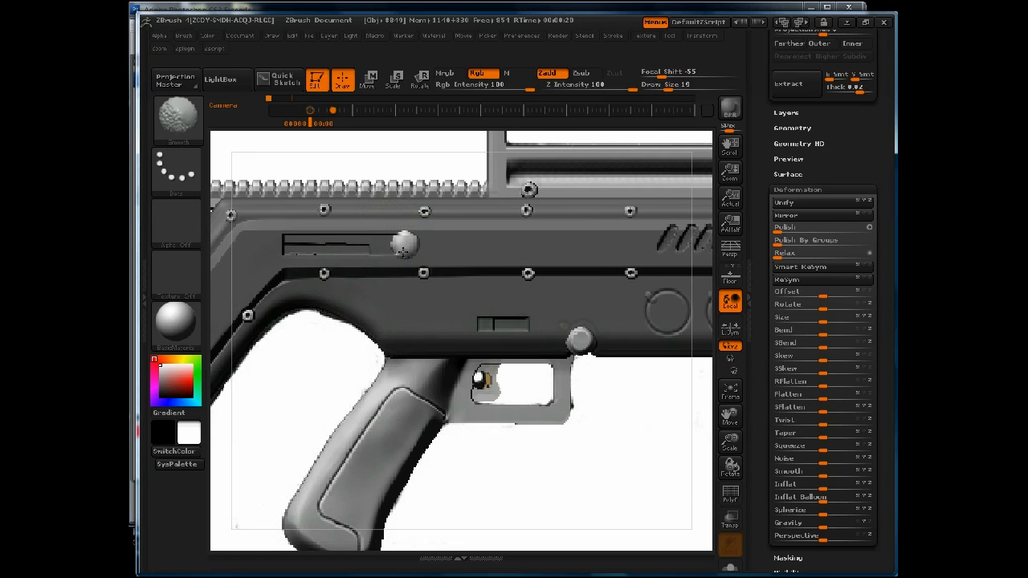
pyautogui.keyDown('shift'); pyautogui.moveTo(403, 251); pyautogui.dragTo(407, 250); pyautogui.keyUp('shift')
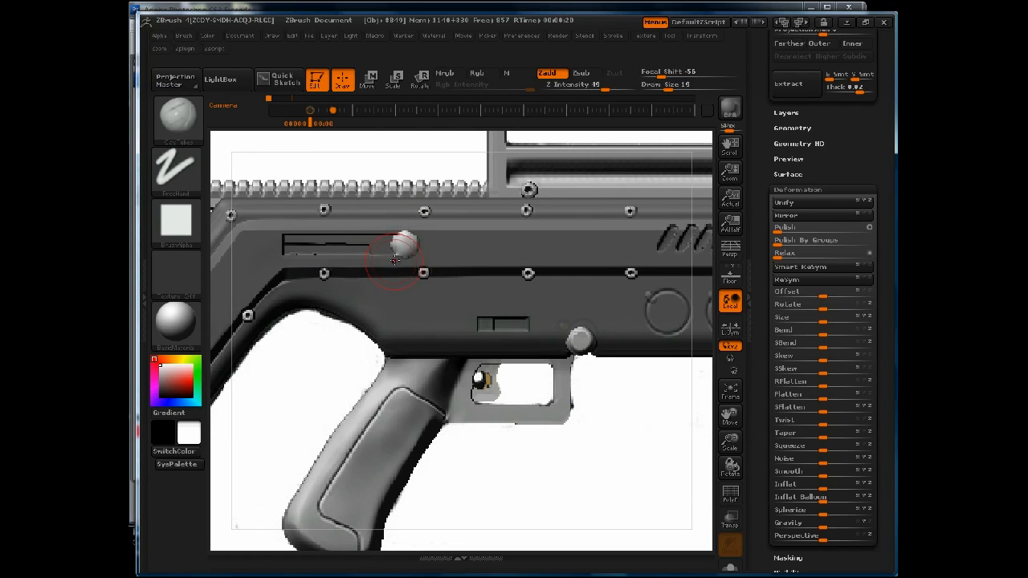
pyautogui.press('shift')
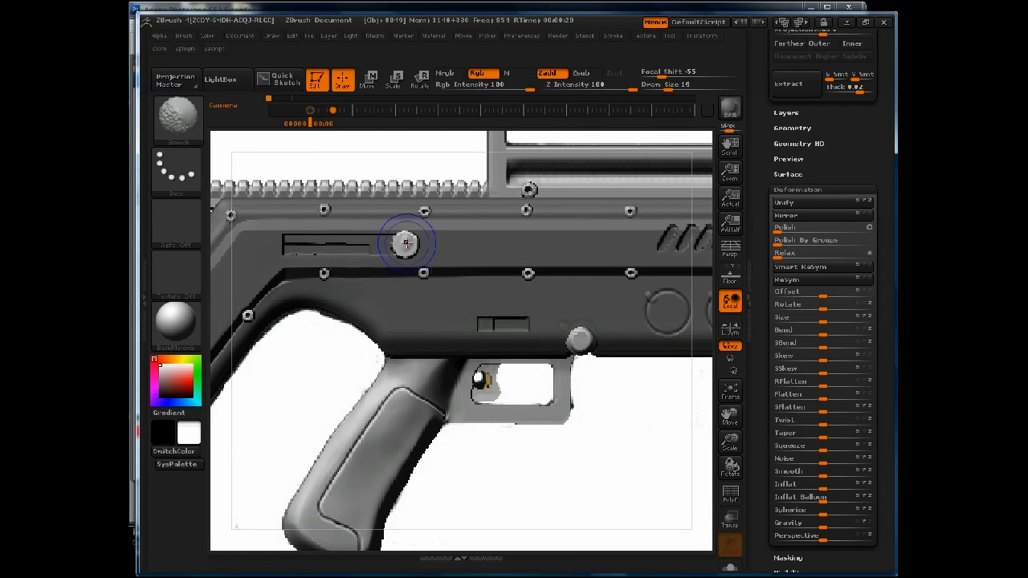
pyautogui.keyDown('shift'); pyautogui.moveTo(408, 244); pyautogui.dragTo(407, 246); pyautogui.keyUp('shift')
# - Choose the PlanarCut brush with the DragRect stroke and the round Alpha 14
pyautogui.press('b')
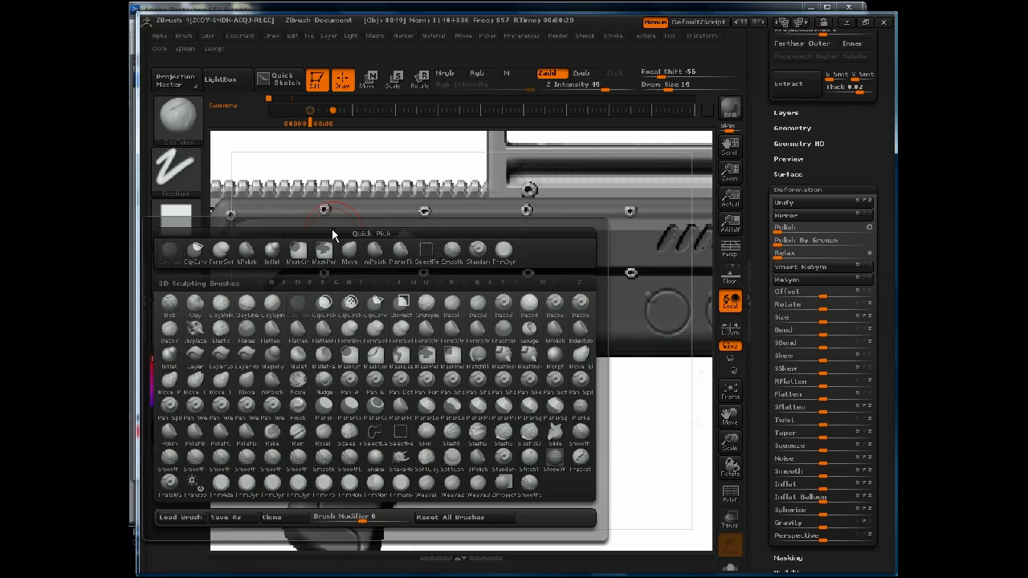
pyautogui.press('b')
pyautogui.press('p')
pyautogui.click(374, 399)
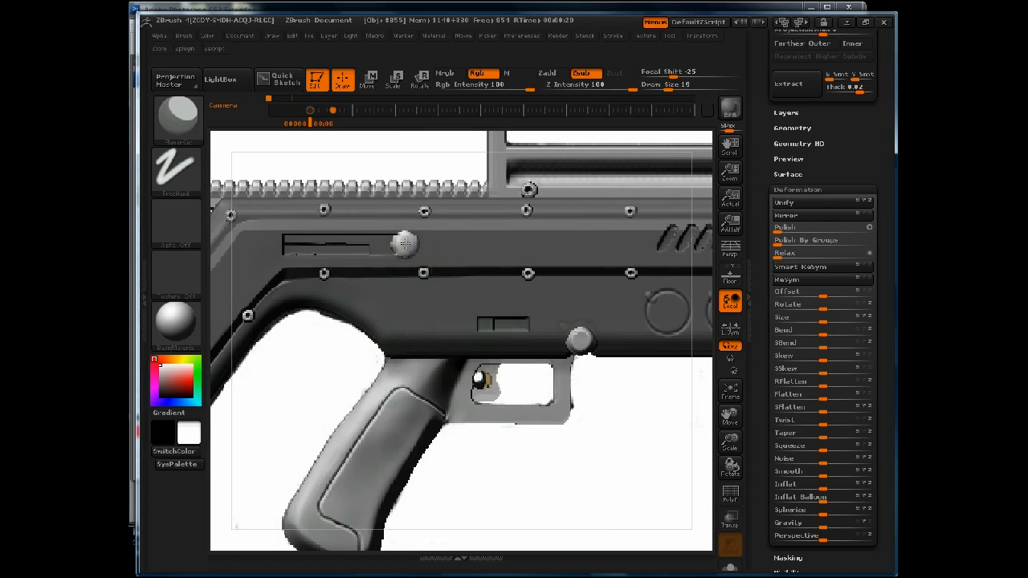
pyautogui.press('ctrl')
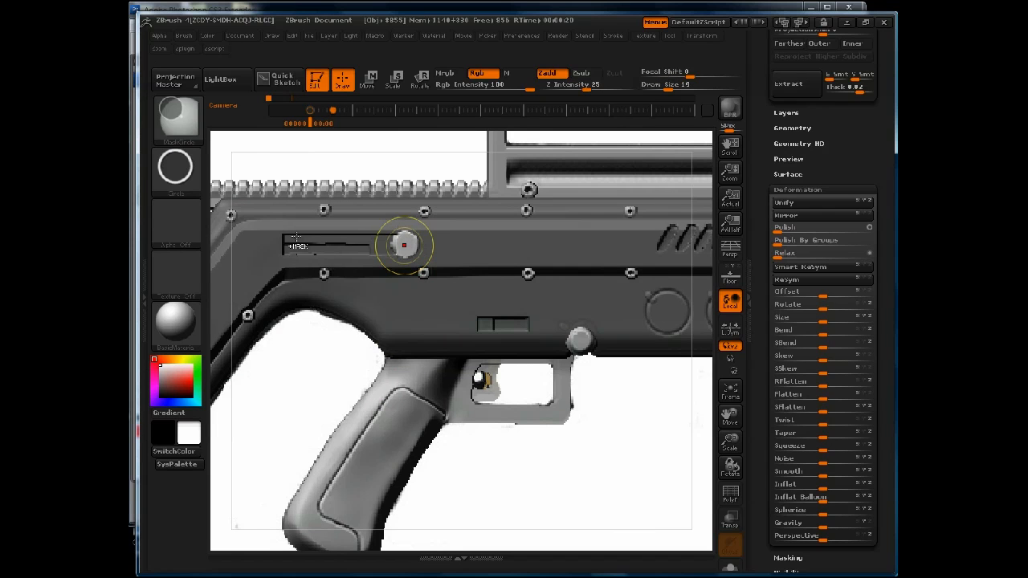
pyautogui.click(184, 178)
pyautogui.click(281, 184)
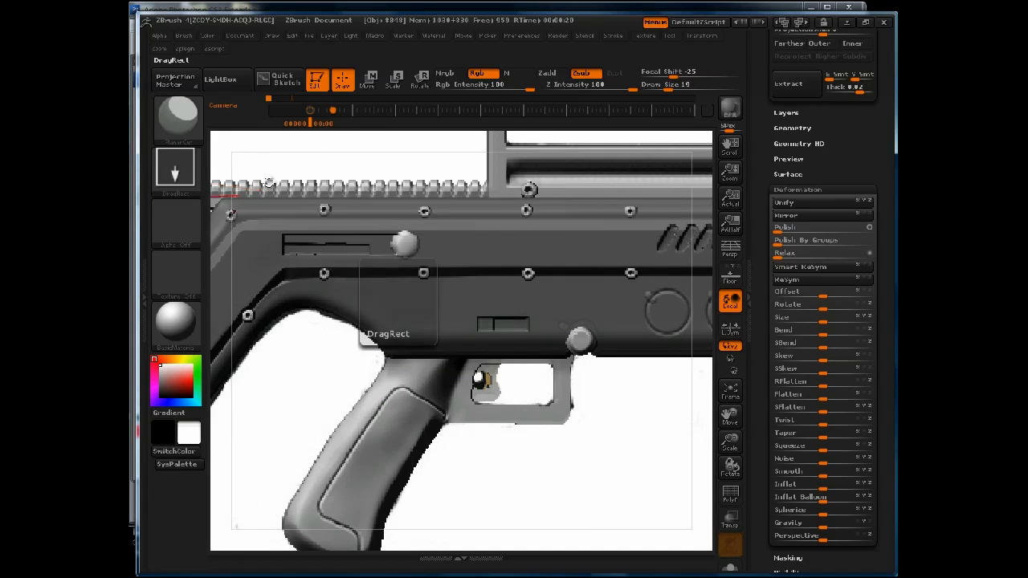
pyautogui.click(176, 218)
pyautogui.click(397, 299)
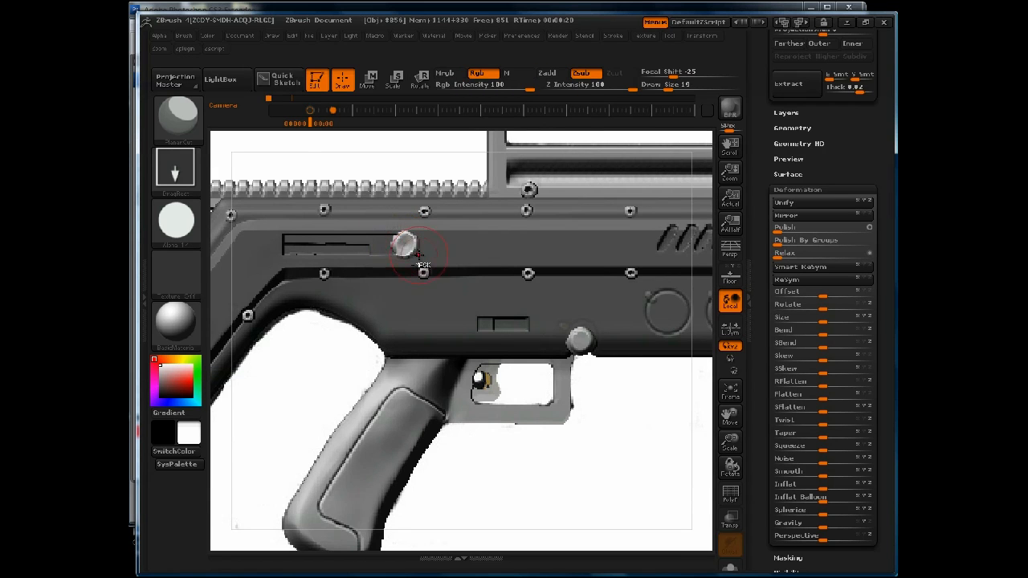
# - Cut a flat round face into the knob at the slot's front end and clear the mask
pyautogui.press('ctrl')
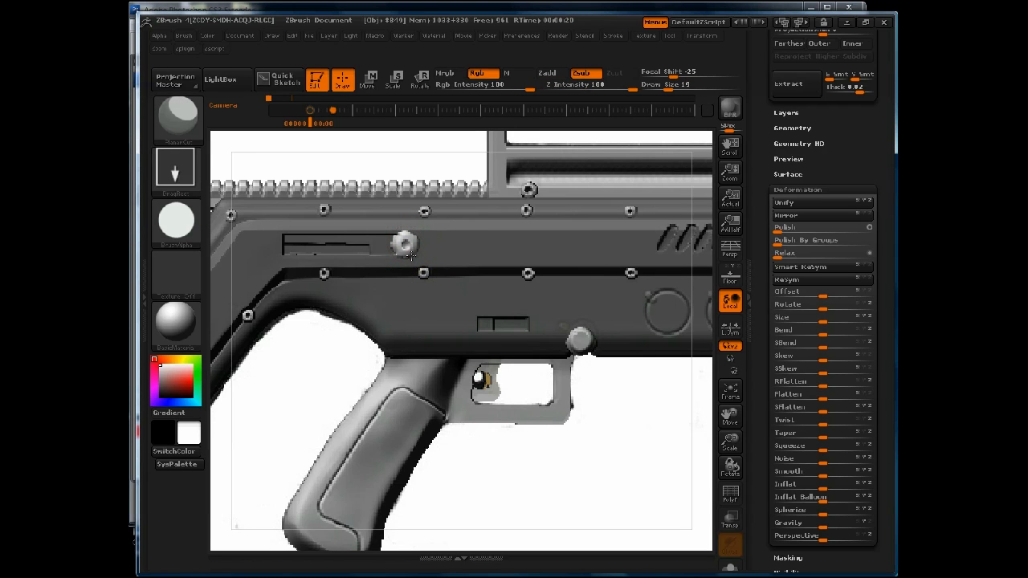
pyautogui.press('ctrl')
pyautogui.keyDown('ctrl'); pyautogui.click(298, 351); pyautogui.keyUp('ctrl')
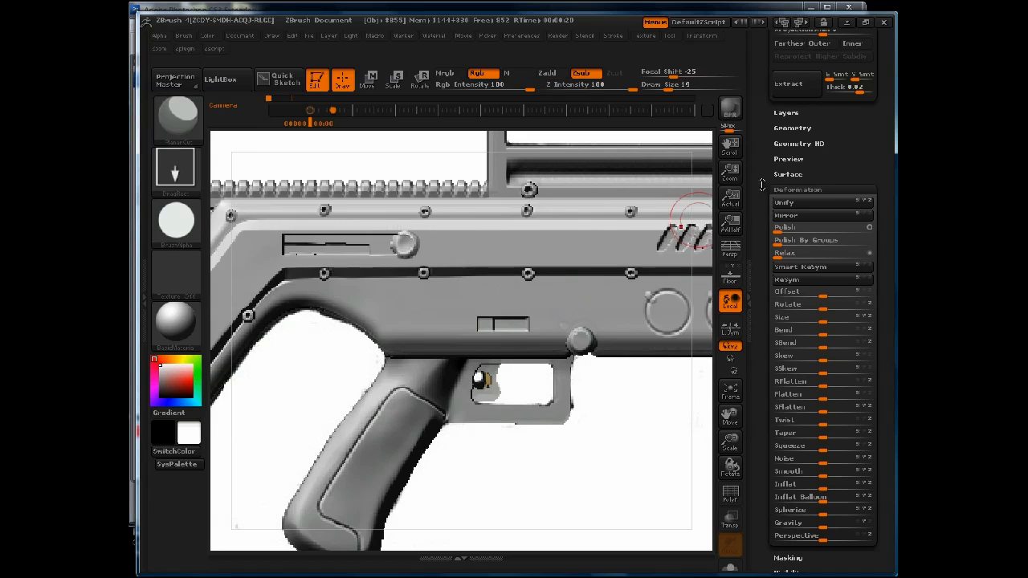
# - Load the PolySphere.ZTL tool from the LightBox tool library
pyautogui.click(730, 197)
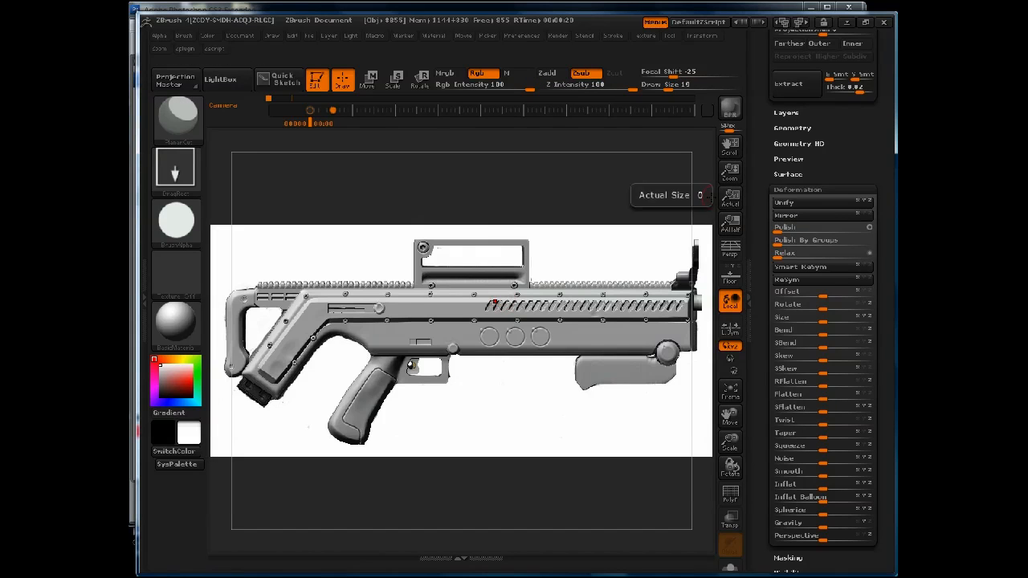
pyautogui.moveTo(387, 230)
pyautogui.mouseDown()
pyautogui.moveTo(399, 231)
pyautogui.moveTo(400, 218)
pyautogui.moveTo(372, 223)
pyautogui.moveTo(403, 232)
pyautogui.mouseUp()
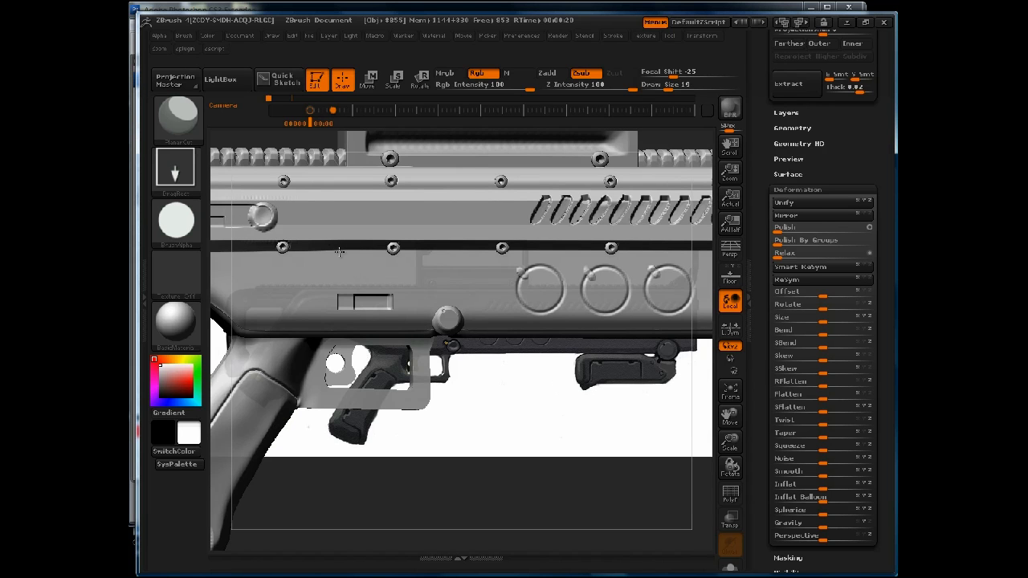
pyautogui.moveTo(299, 226); pyautogui.dragTo(297, 228)
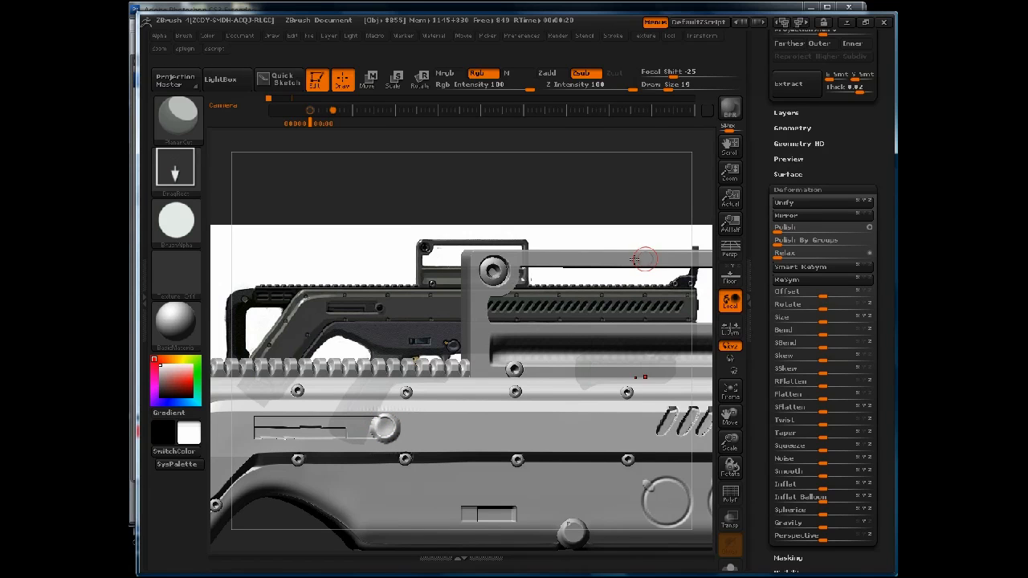
pyautogui.click(220, 79)
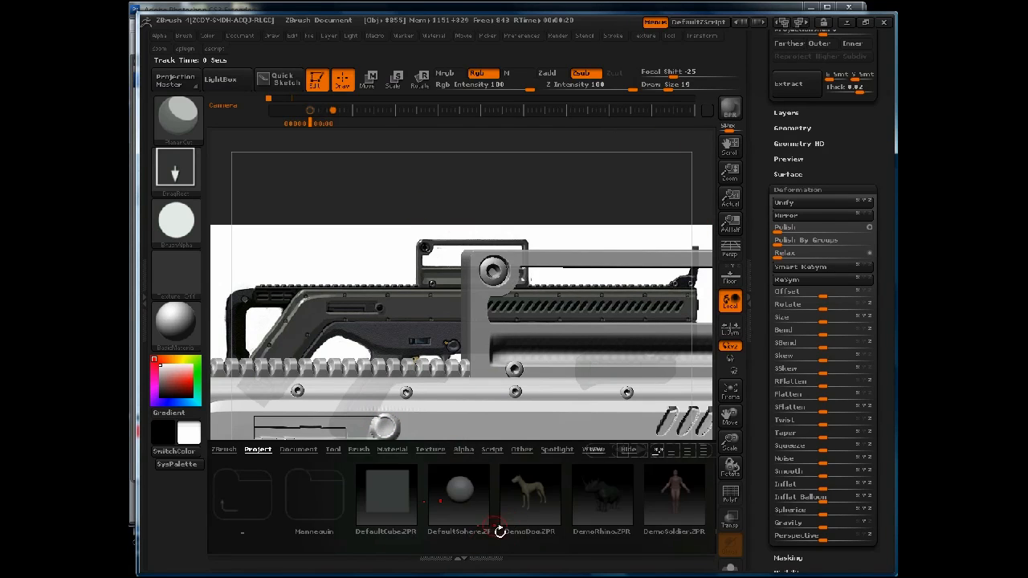
pyautogui.click(332, 449)
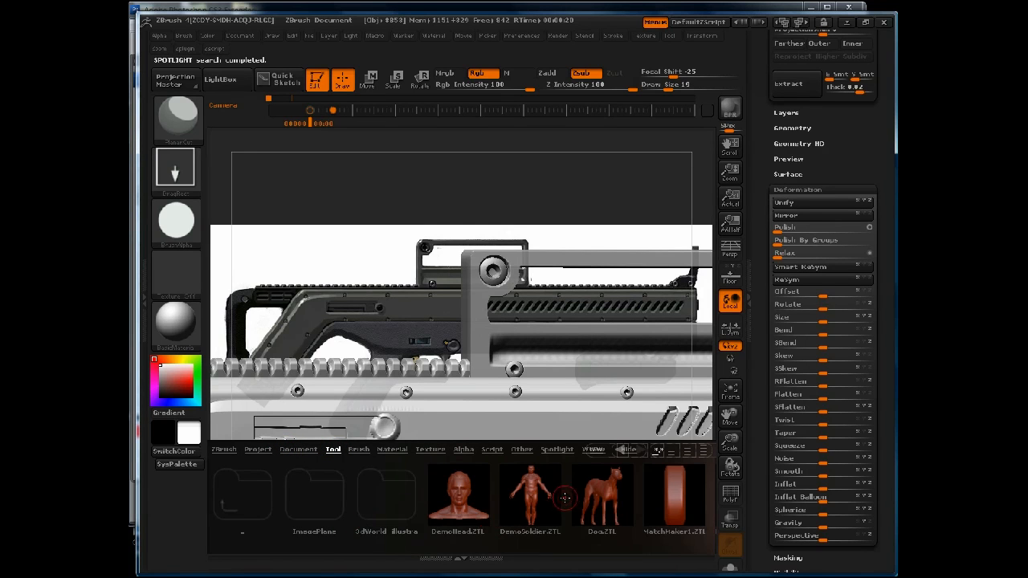
pyautogui.scroll(-7, 564, 498)
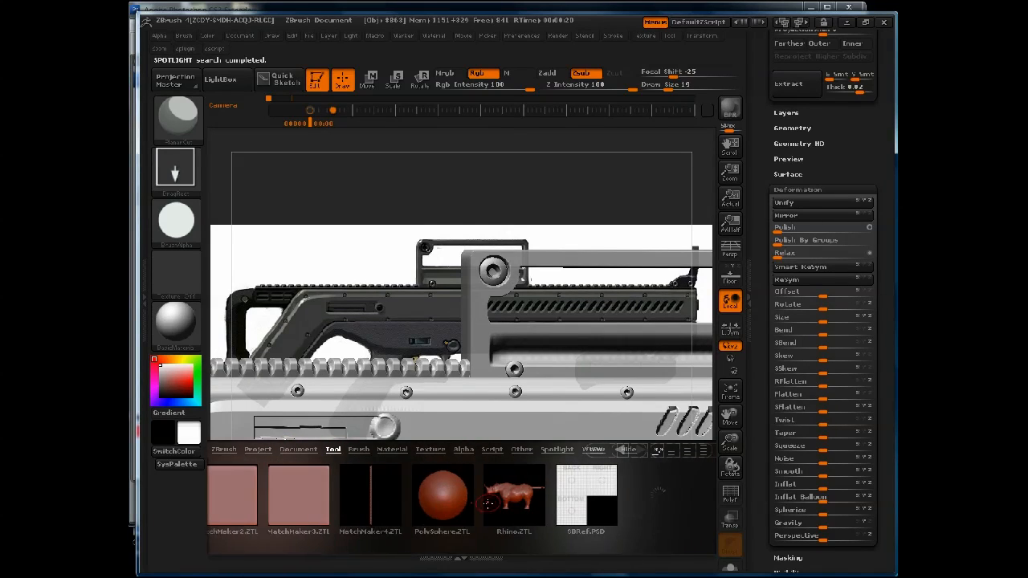
pyautogui.doubleClick(411, 500)
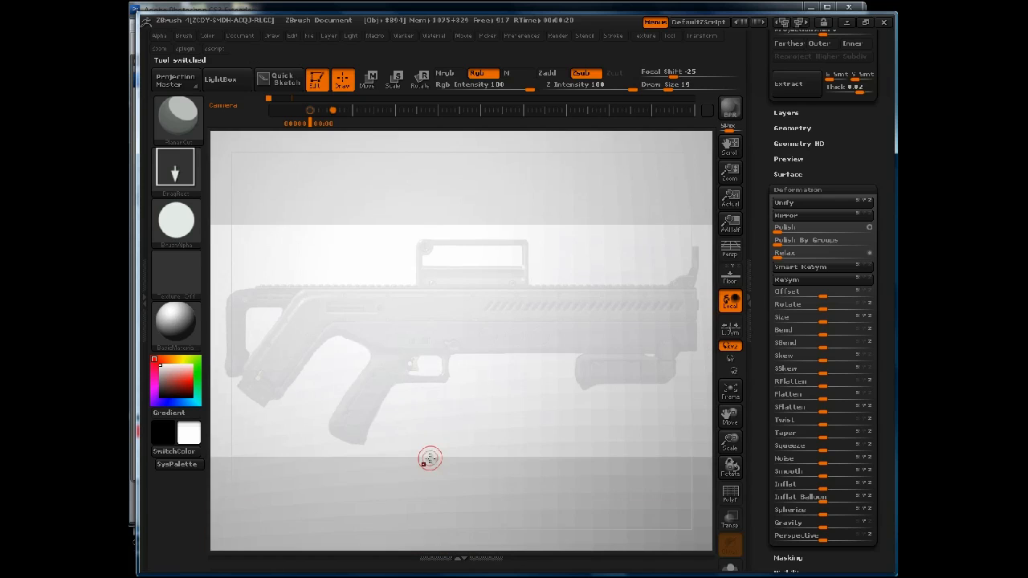
# - Return to the ShadowBox gun tool and append PolySphere_1 as a new subtool
pyautogui.scroll(5, 836, 159)
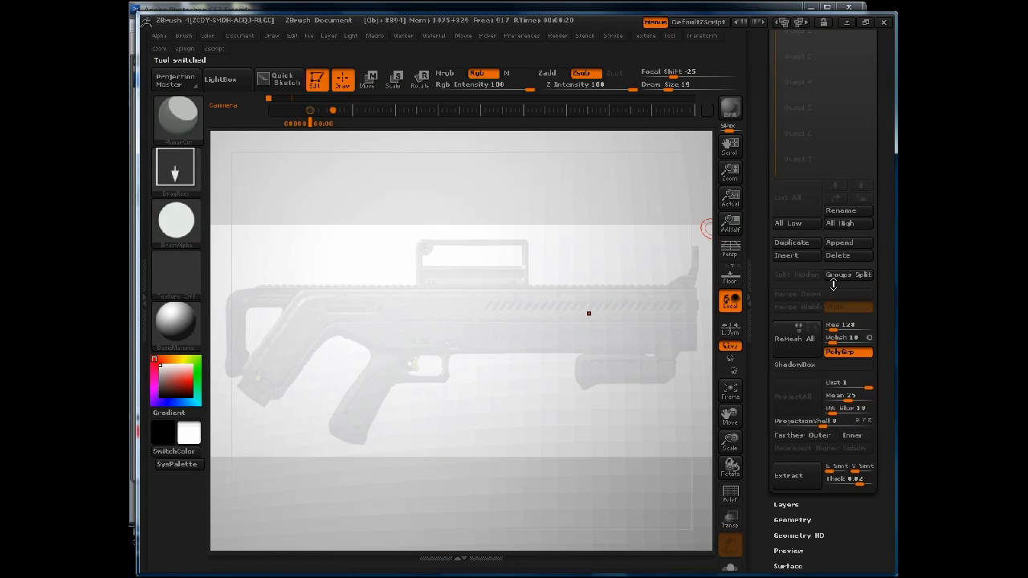
pyautogui.moveTo(766, 160); pyautogui.dragTo(776, 320)
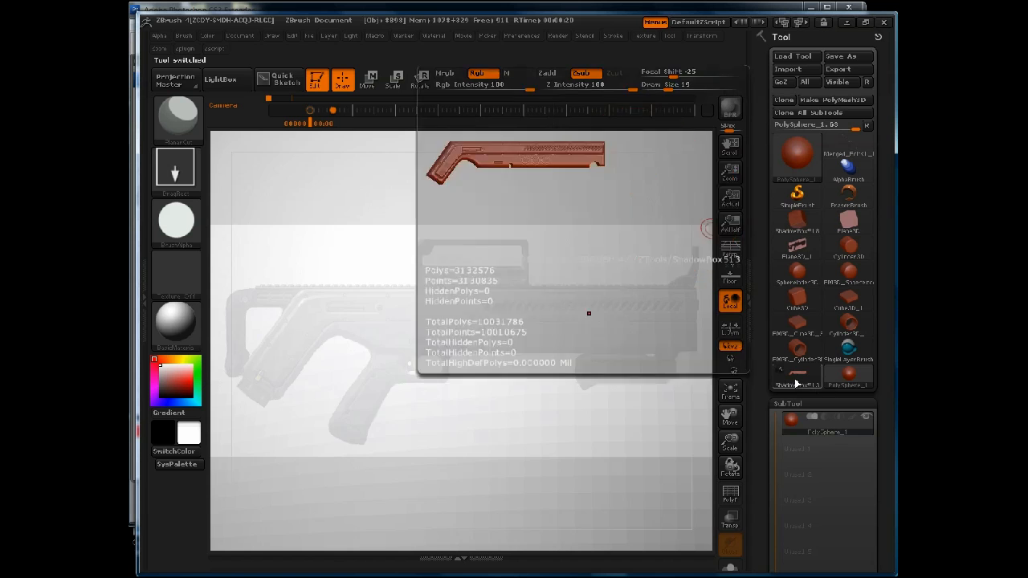
pyautogui.click(797, 374)
pyautogui.moveTo(754, 344); pyautogui.dragTo(753, 212)
pyautogui.moveTo(819, 243); pyautogui.dragTo(856, 330)
pyautogui.click(831, 120)
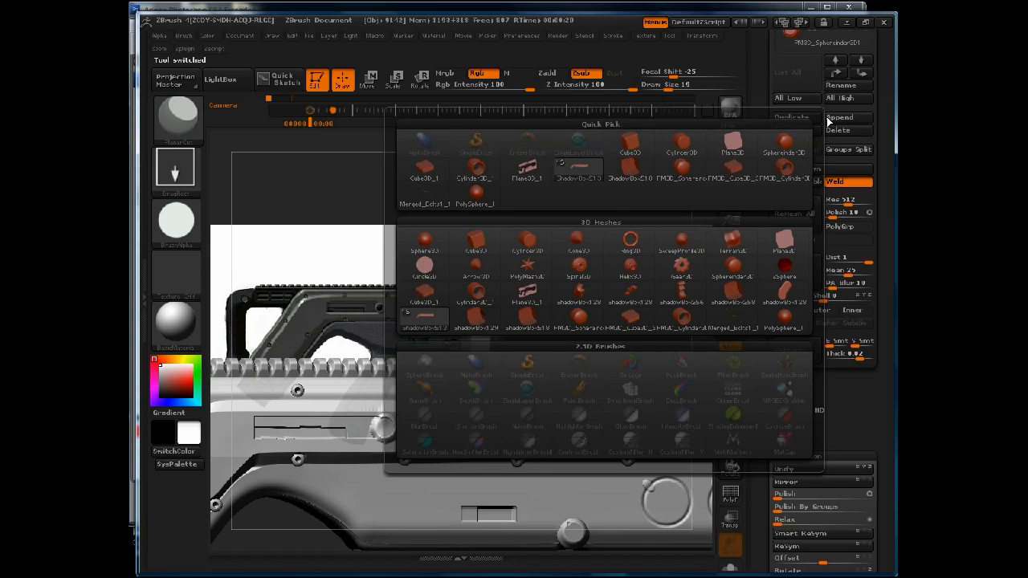
pyautogui.click(488, 196)
# - Select the PolySphere_1 subtool and shrink it with repeated Size deformations of -100
pyautogui.moveTo(764, 145); pyautogui.dragTo(776, 165)
pyautogui.moveTo(794, 60); pyautogui.dragTo(794, 96)
pyautogui.click(794, 70)
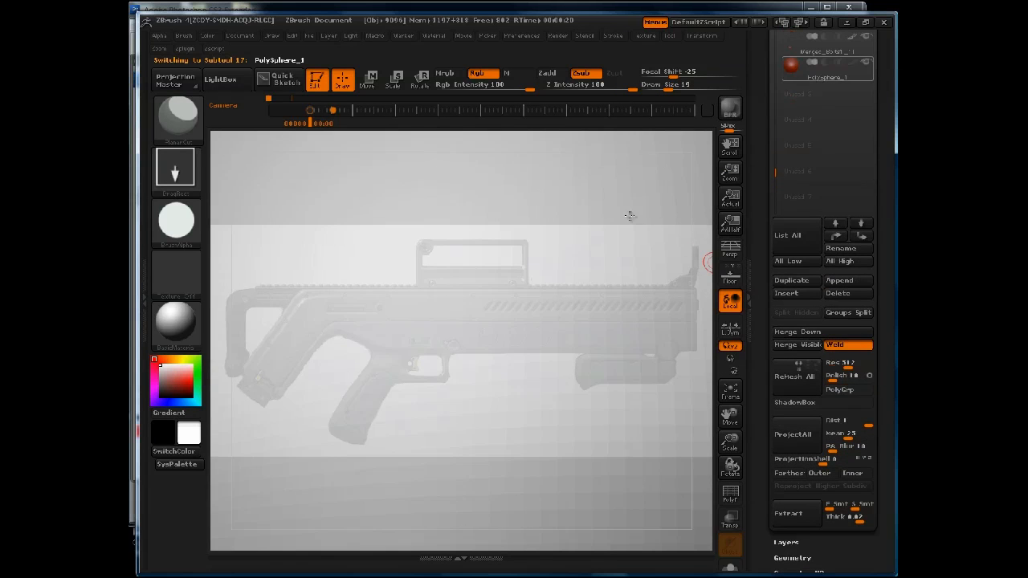
pyautogui.press('f')
pyautogui.moveTo(766, 308); pyautogui.dragTo(830, 345)
pyautogui.moveTo(816, 84); pyautogui.dragTo(735, 103)
pyautogui.moveTo(820, 85); pyautogui.dragTo(752, 81)
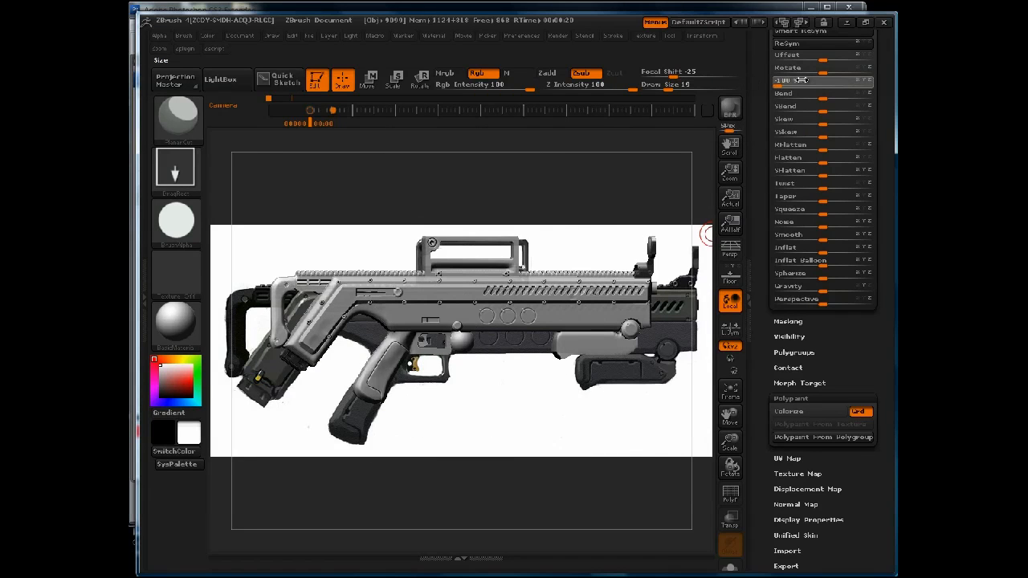
pyautogui.moveTo(816, 84); pyautogui.dragTo(736, 85)
pyautogui.moveTo(818, 84); pyautogui.dragTo(757, 81)
# - Move the small sphere onto the round knob at the front end of the slot
pyautogui.press('w')
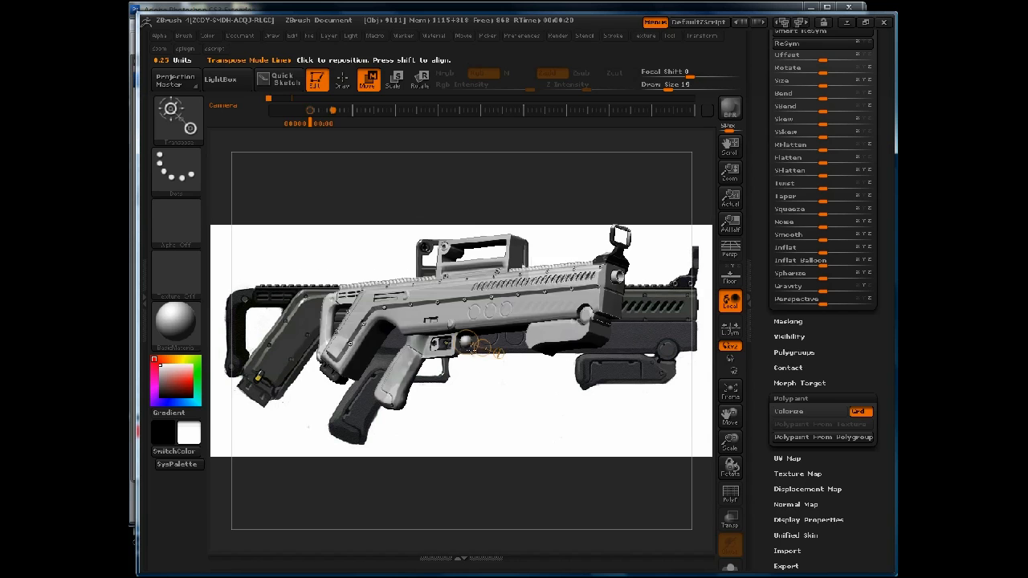
pyautogui.moveTo(462, 342); pyautogui.dragTo(497, 397)
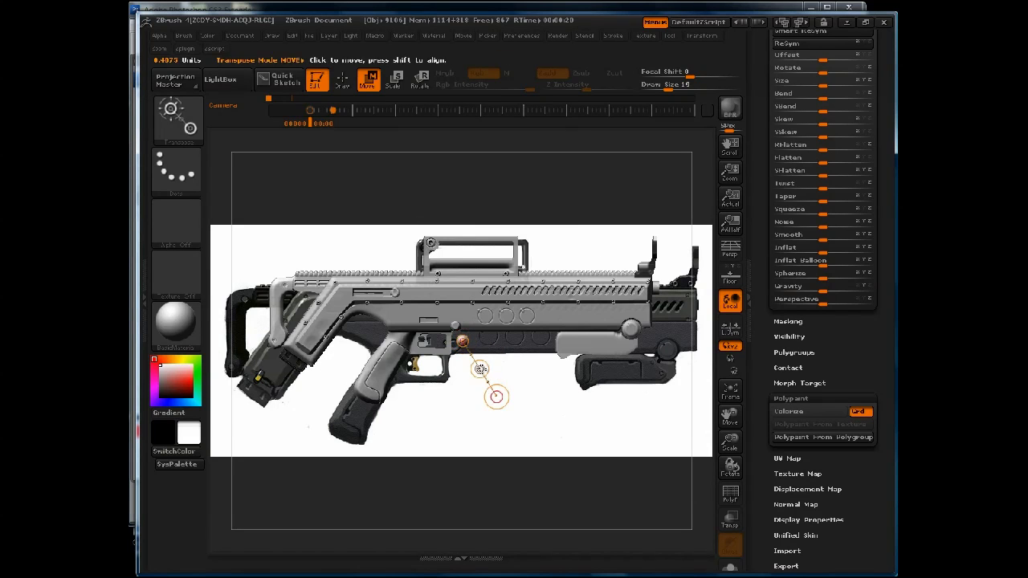
pyautogui.moveTo(502, 163); pyautogui.dragTo(402, 164)
pyautogui.moveTo(457, 261)
pyautogui.mouseDown()
pyautogui.moveTo(509, 253)
pyautogui.moveTo(481, 295)
pyautogui.moveTo(504, 292)
pyautogui.mouseUp()
pyautogui.moveTo(565, 242); pyautogui.dragTo(488, 243)
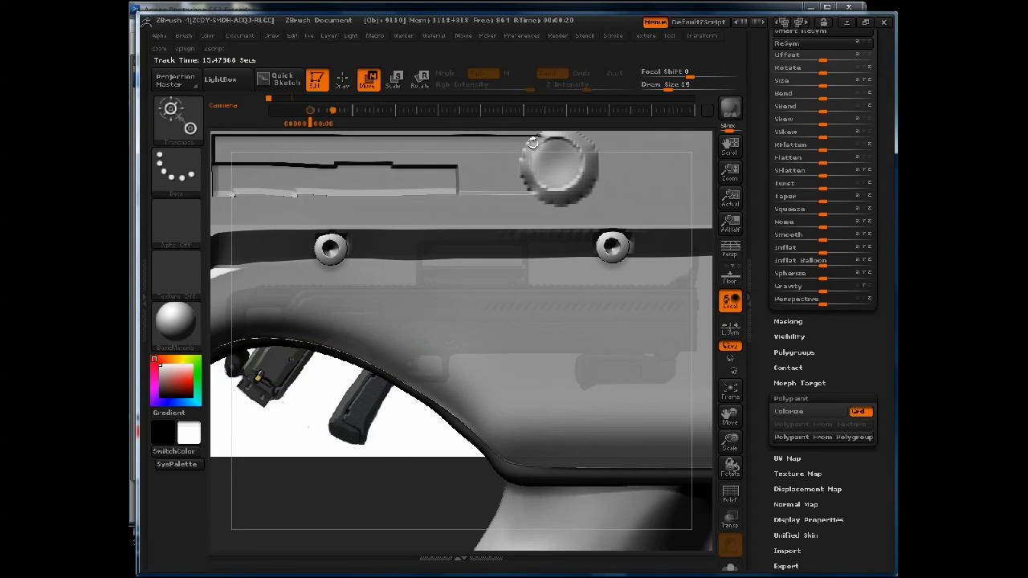
pyautogui.keyDown('alt'); pyautogui.moveTo(491, 263); pyautogui.dragTo(458, 395); pyautogui.keyUp('alt')
pyautogui.moveTo(753, 340); pyautogui.dragTo(814, 533)
pyautogui.press('f')
pyautogui.moveTo(285, 251); pyautogui.dragTo(317, 244)
pyautogui.moveTo(302, 247)
pyautogui.mouseDown()
pyautogui.moveTo(392, 303)
pyautogui.moveTo(391, 203)
pyautogui.mouseUp()
pyautogui.press('e')
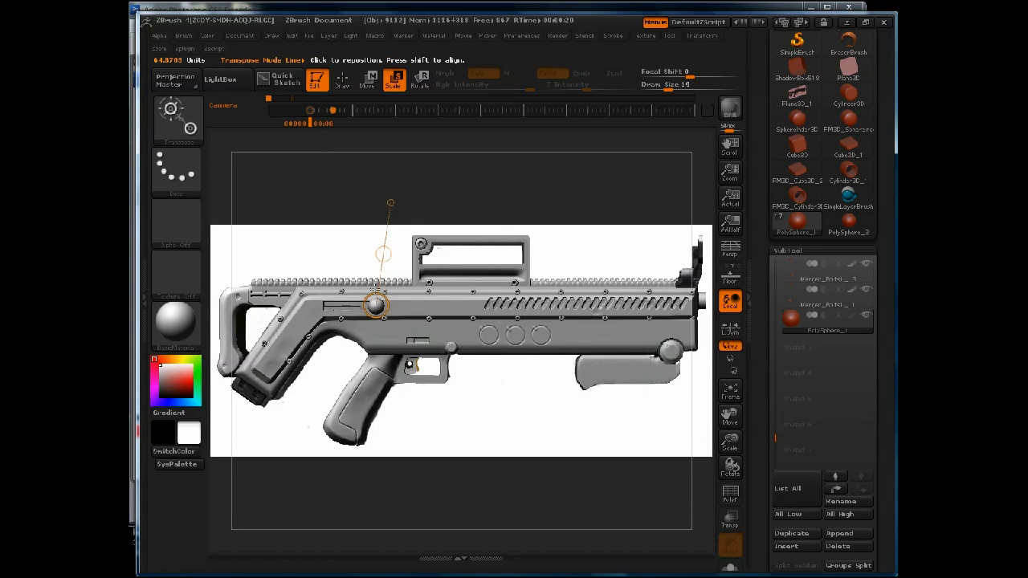
# - Switch the image plane to the Back reference view to clear the reference picture from behind the gun
pyautogui.click(637, 36)
pyautogui.click(690, 421)
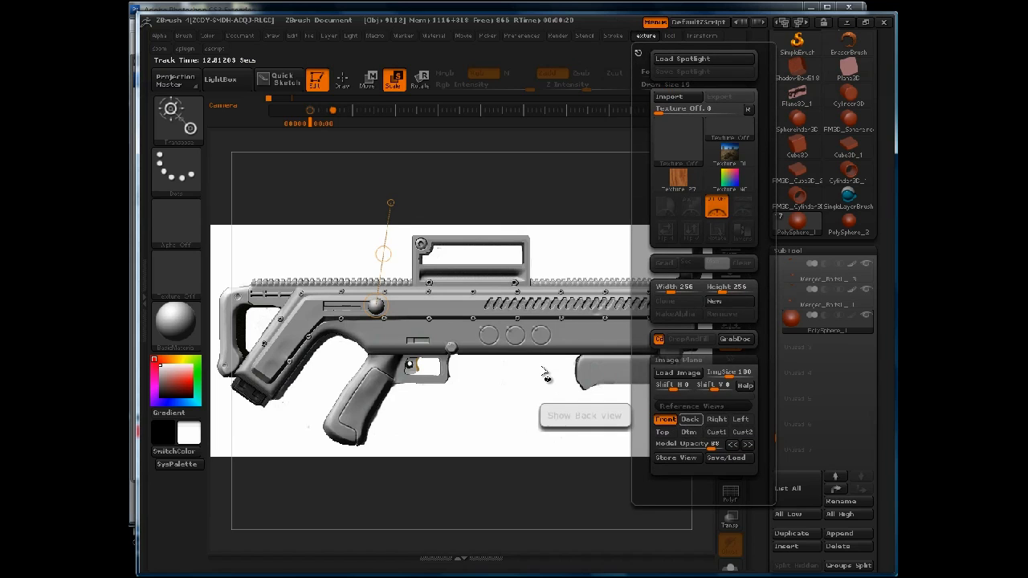
pyautogui.moveTo(532, 358); pyautogui.dragTo(511, 344)
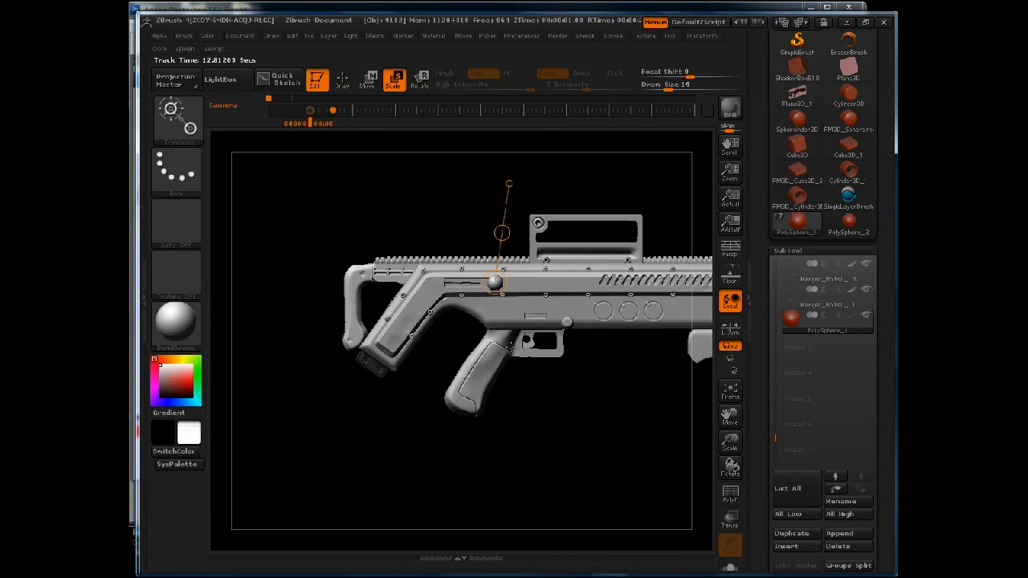
# - Scale the sphere down with a transpose line until it is slightly smaller than the toothed knob
pyautogui.press('f')
pyautogui.click(558, 141)
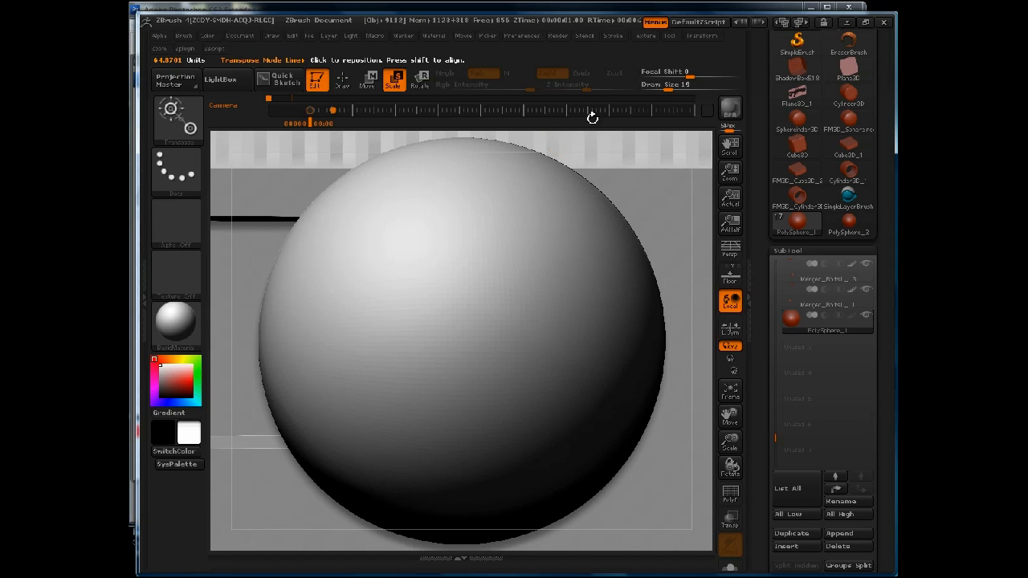
pyautogui.keyDown('alt'); pyautogui.moveTo(576, 95); pyautogui.dragTo(572, 117); pyautogui.keyUp('alt')
pyautogui.press('f')
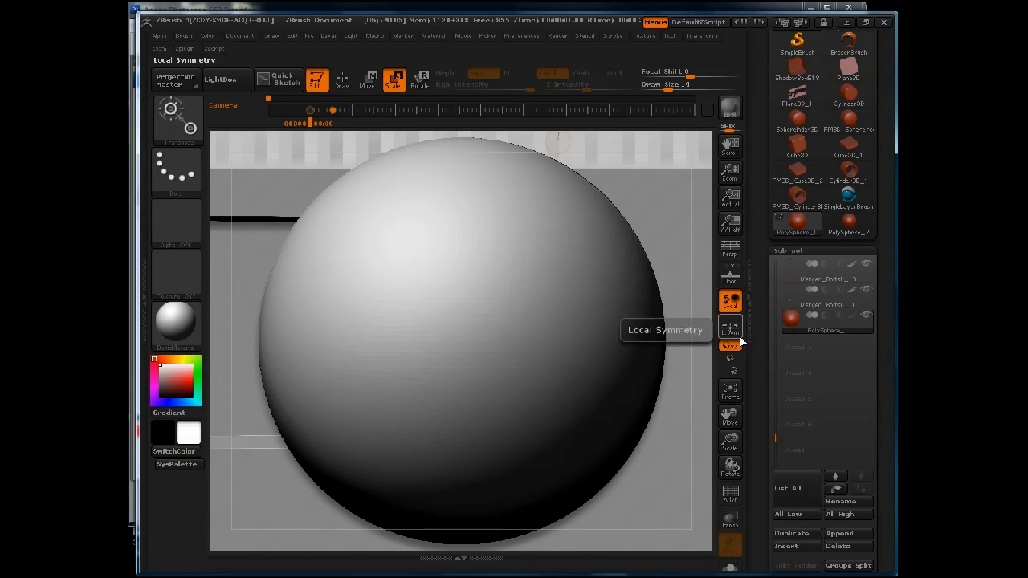
pyautogui.moveTo(730, 441); pyautogui.dragTo(697, 387)
pyautogui.keyDown('alt'); pyautogui.moveTo(753, 334); pyautogui.dragTo(750, 340); pyautogui.keyUp('alt')
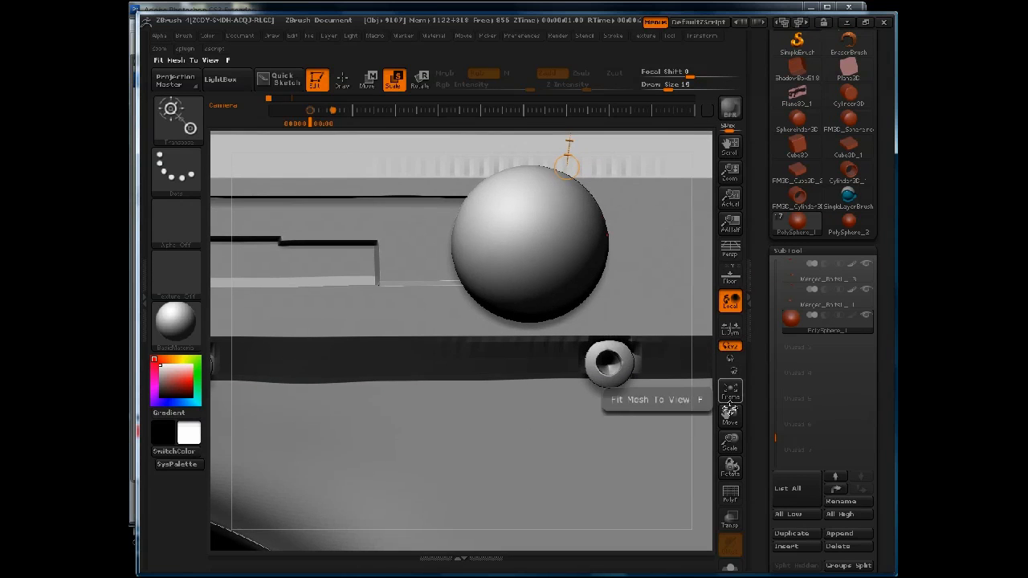
pyautogui.moveTo(730, 464); pyautogui.dragTo(733, 479)
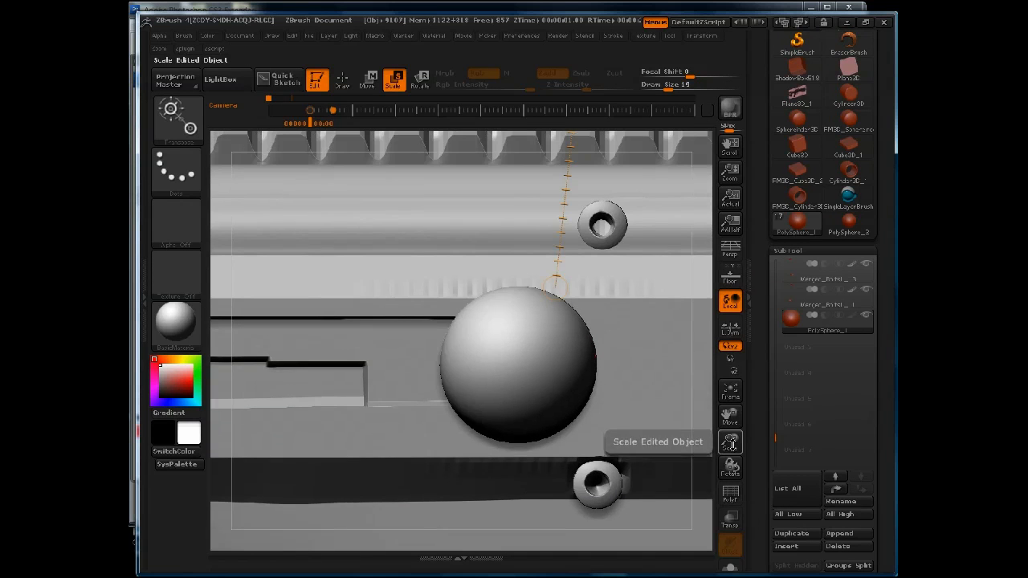
pyautogui.moveTo(730, 441); pyautogui.dragTo(728, 425)
pyautogui.moveTo(539, 334)
pyautogui.mouseDown()
pyautogui.moveTo(516, 179)
pyautogui.moveTo(517, 196)
pyautogui.mouseUp()
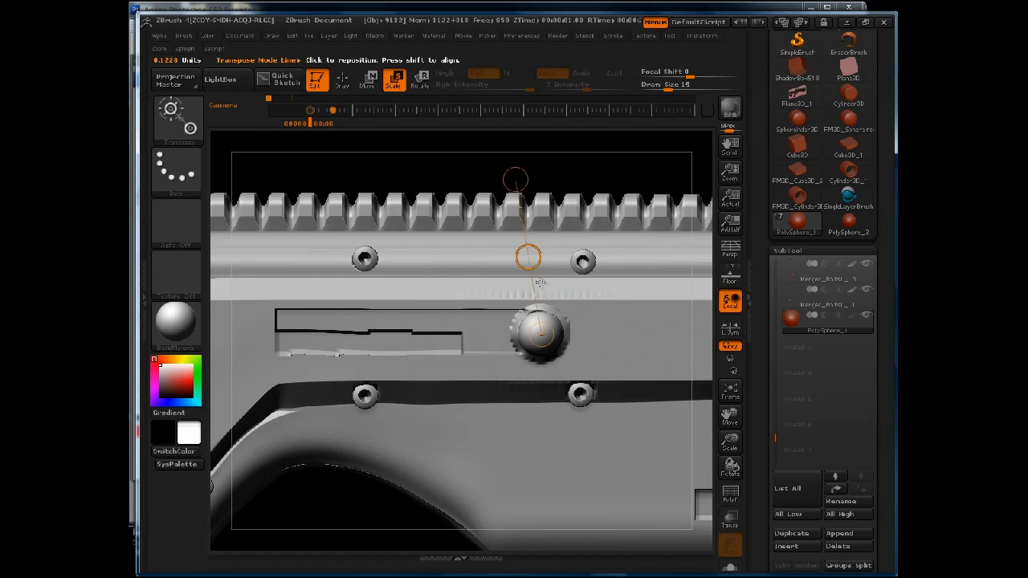
# - Centre the sphere on the toothed knob using Move transpose lines, and return to Draw mode
pyautogui.press('w')
pyautogui.moveTo(624, 178)
pyautogui.mouseDown()
pyautogui.moveTo(636, 178)
pyautogui.moveTo(614, 183)
pyautogui.moveTo(630, 182)
pyautogui.mouseUp()
pyautogui.moveTo(544, 333)
pyautogui.mouseDown()
pyautogui.moveTo(632, 332)
pyautogui.moveTo(564, 333)
pyautogui.mouseUp()
pyautogui.moveTo(652, 248); pyautogui.dragTo(601, 251)
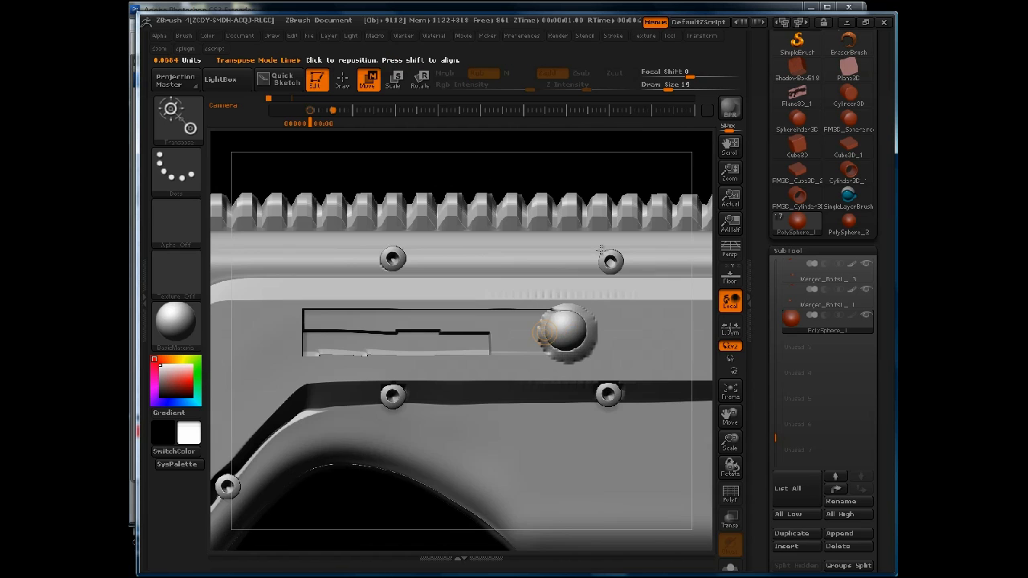
pyautogui.moveTo(566, 172); pyautogui.dragTo(576, 172)
pyautogui.moveTo(557, 333); pyautogui.dragTo(559, 355)
pyautogui.hotkey('ctrl', 'z')
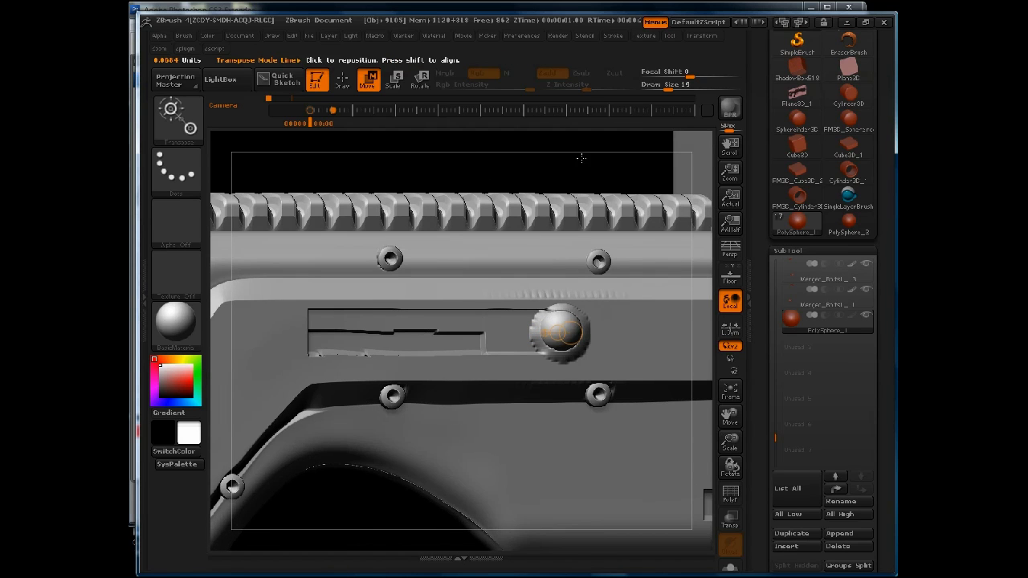
pyautogui.moveTo(580, 156); pyautogui.dragTo(578, 157)
pyautogui.moveTo(563, 264)
pyautogui.keyDown('shift'); pyautogui.mouseDown()
pyautogui.moveTo(575, 323)
pyautogui.moveTo(558, 158)
pyautogui.mouseUp(); pyautogui.keyUp('shift')
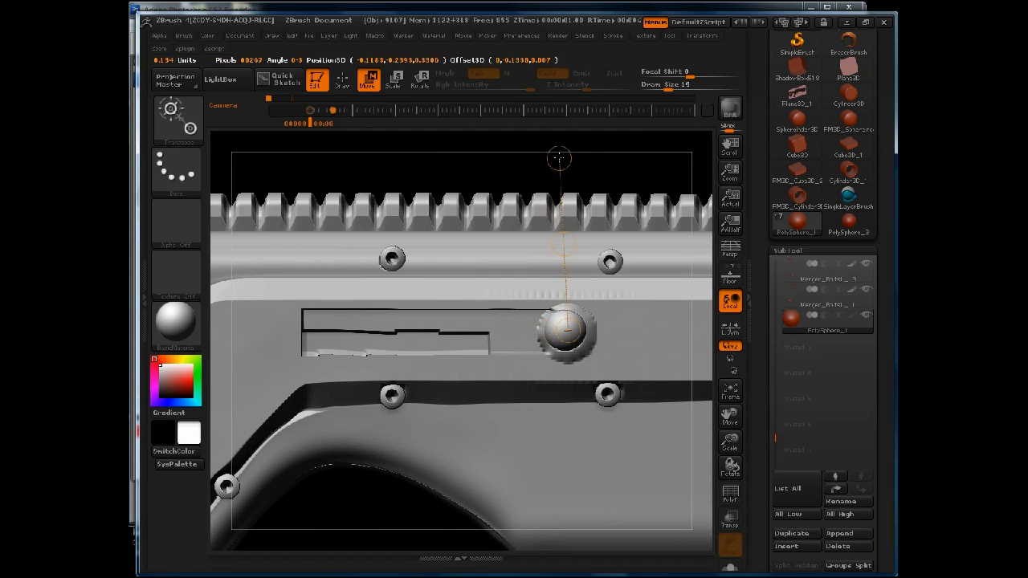
pyautogui.moveTo(564, 244); pyautogui.dragTo(566, 242)
pyautogui.press('q')
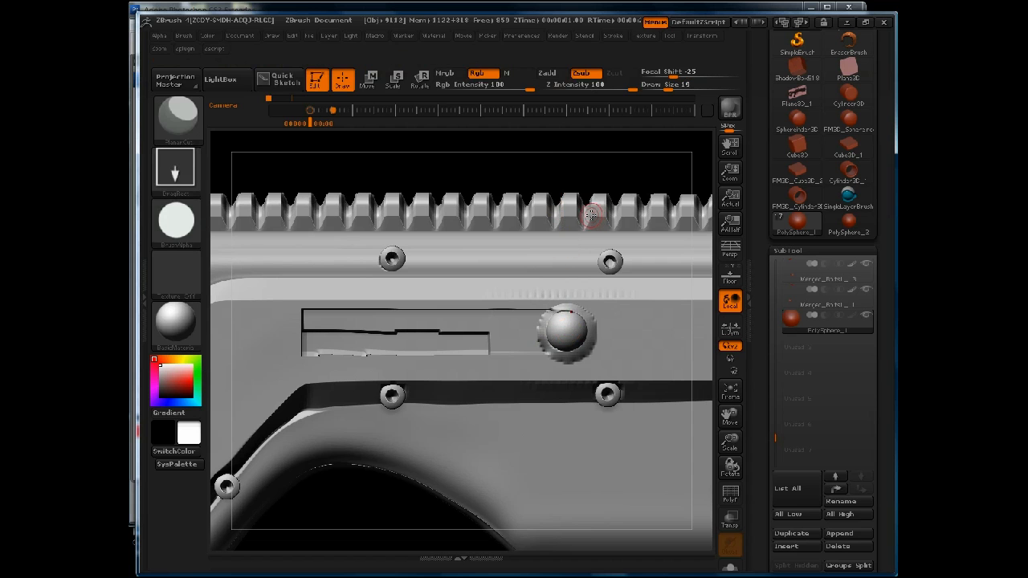
# - Try to mirror the sphere subtool, and open its geometry subdivision-level settings
pyautogui.moveTo(759, 464); pyautogui.dragTo(737, 126)
pyautogui.moveTo(760, 554); pyautogui.dragTo(763, 54)
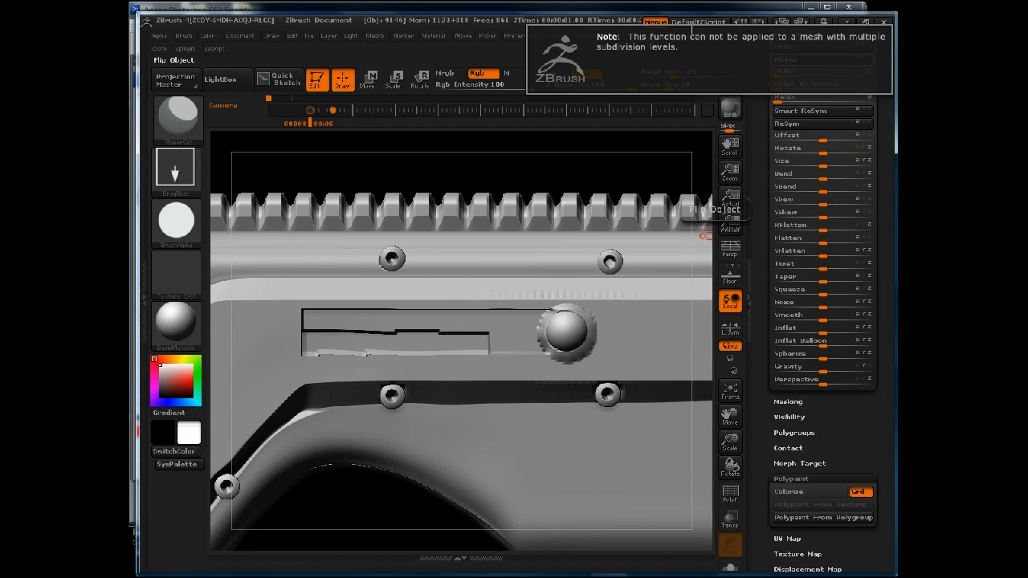
pyautogui.moveTo(759, 126); pyautogui.dragTo(765, 221)
pyautogui.click(805, 446)
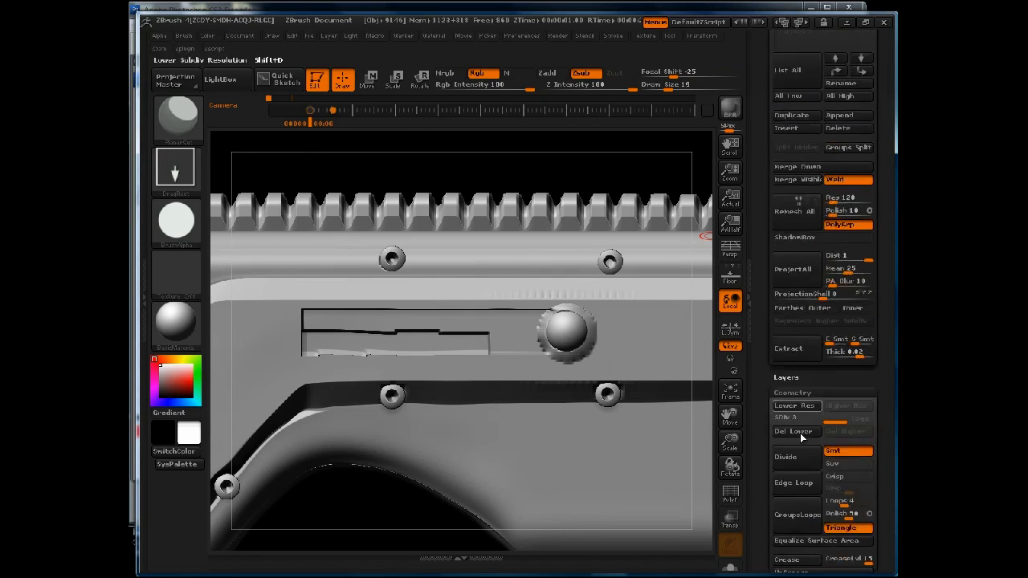